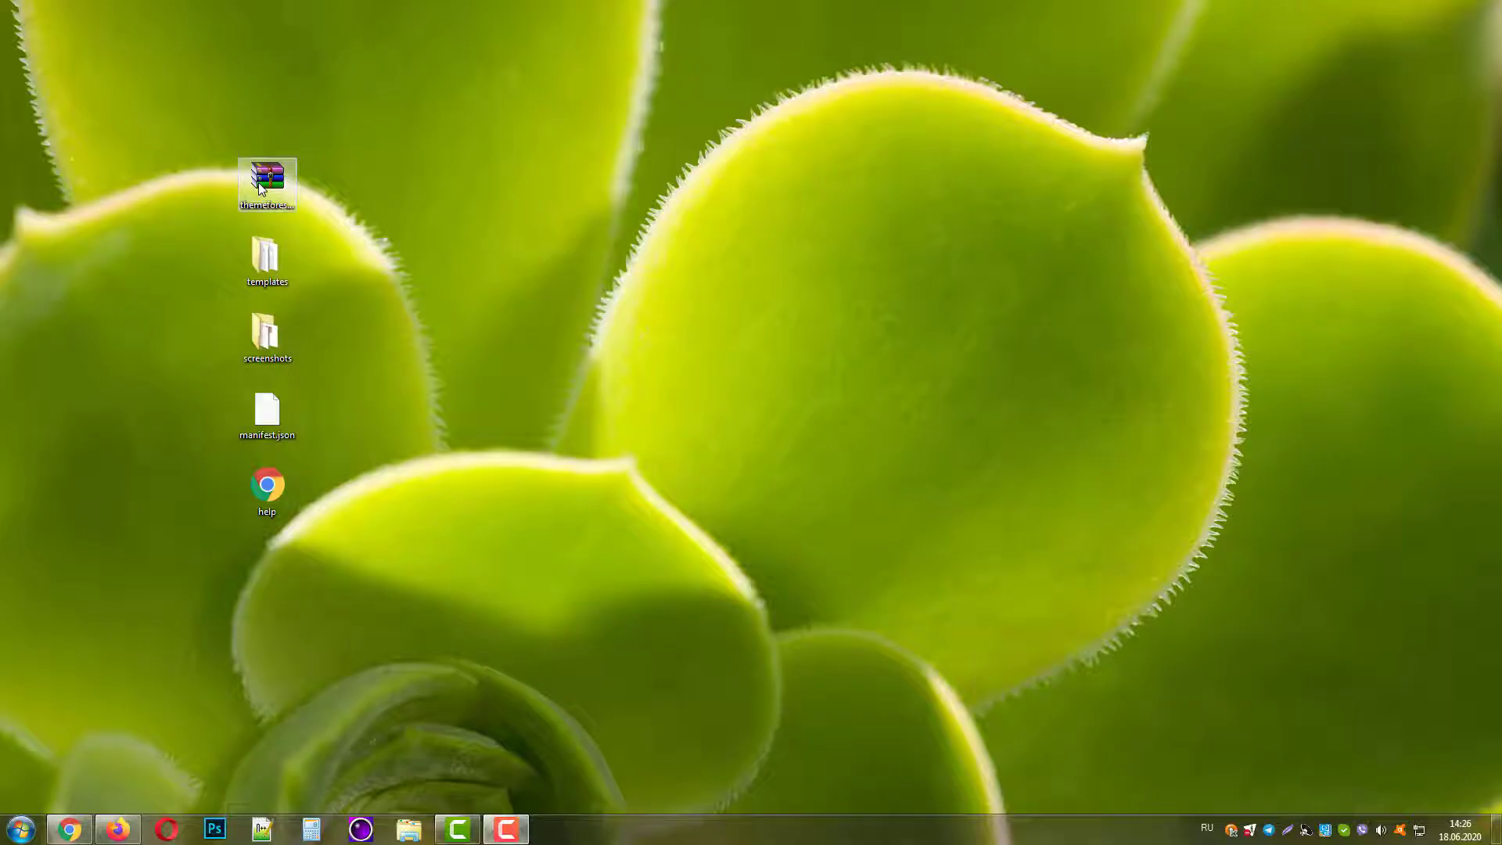
Open the desktop templates folder and scroll through its 35 JSON template files.
double_click(274, 280)
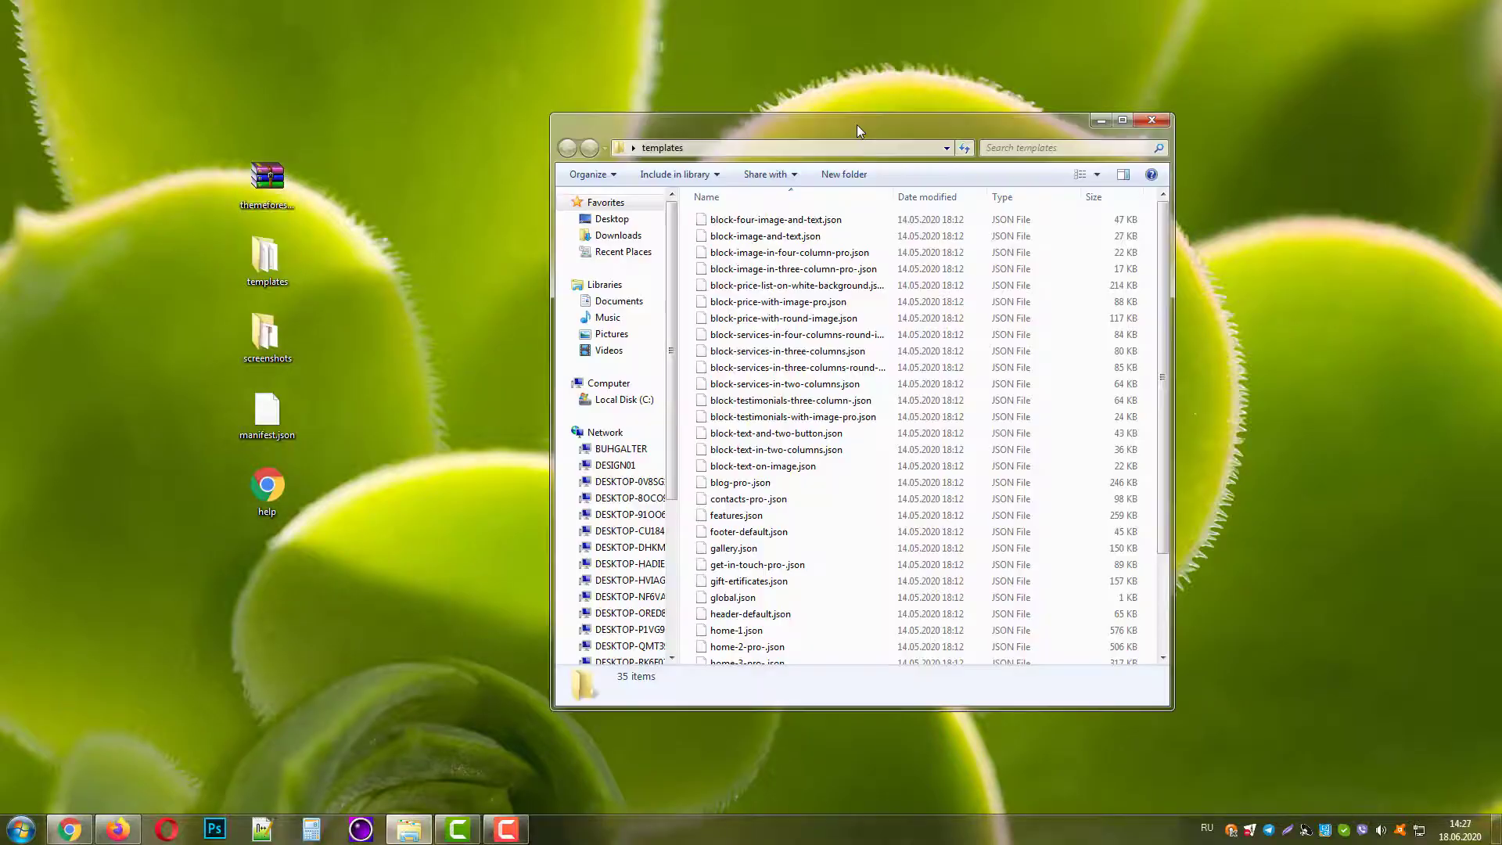
scroll(788, 410, "down", 2)
scroll(788, 410, "down", 1)
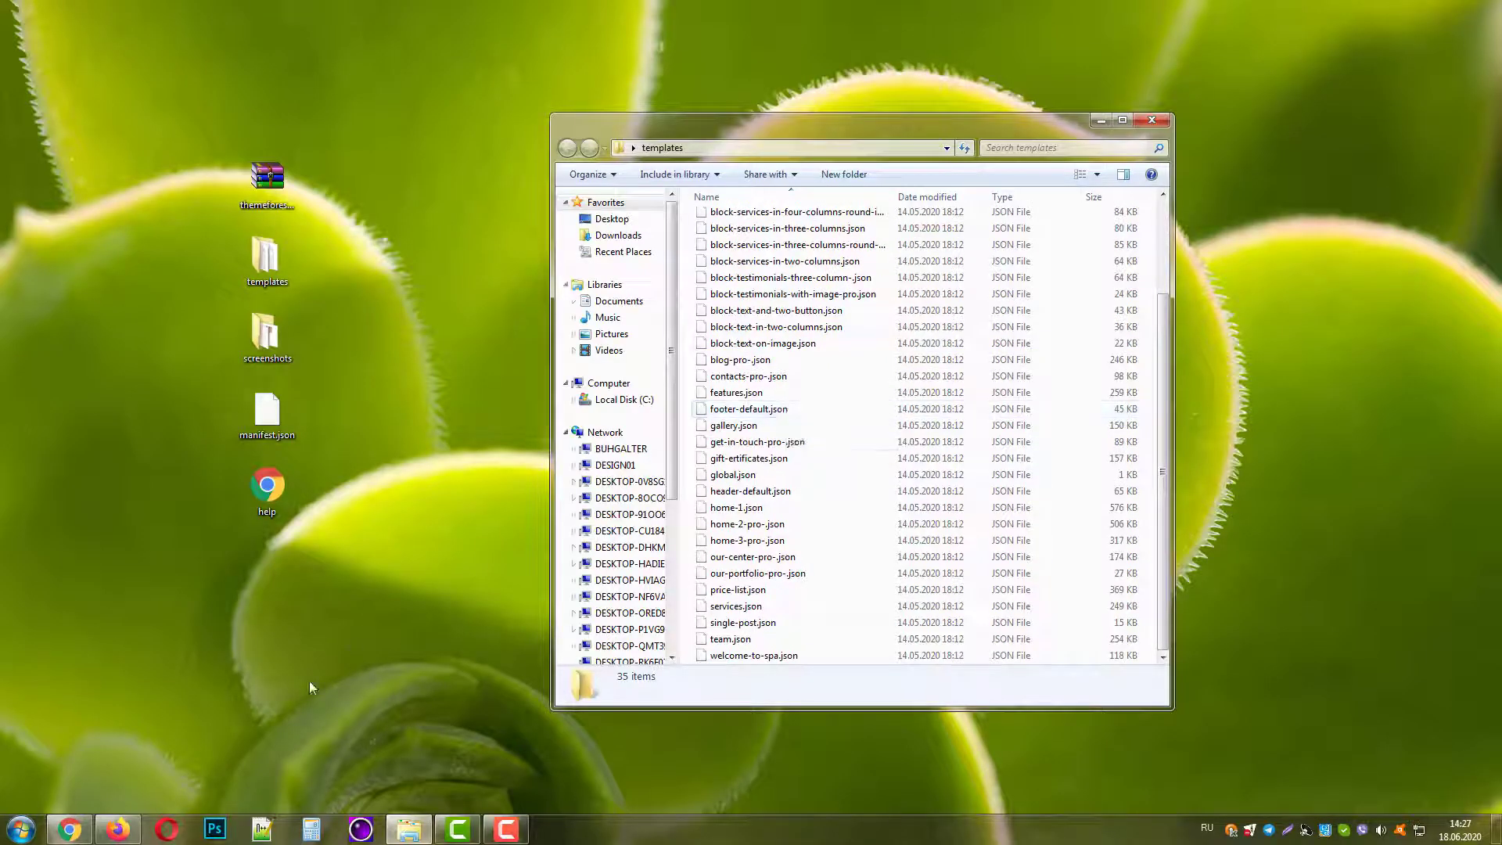
Switch from the live site in Chrome to the admin's Saved Templates list (event 1–4 day).
left_click(71, 833)
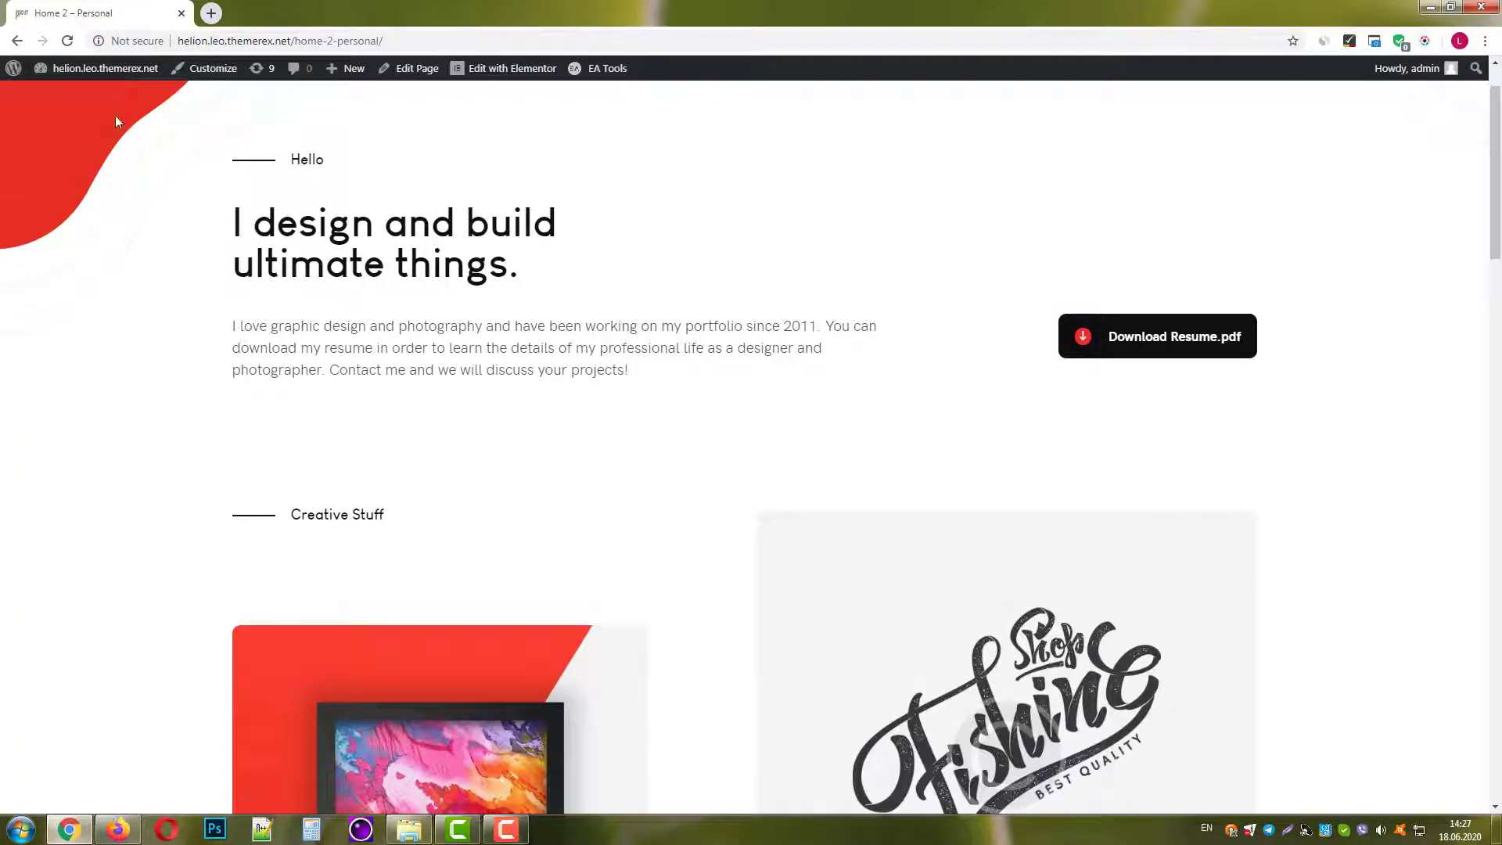
mouse_move(78, 70)
left_click(55, 97)
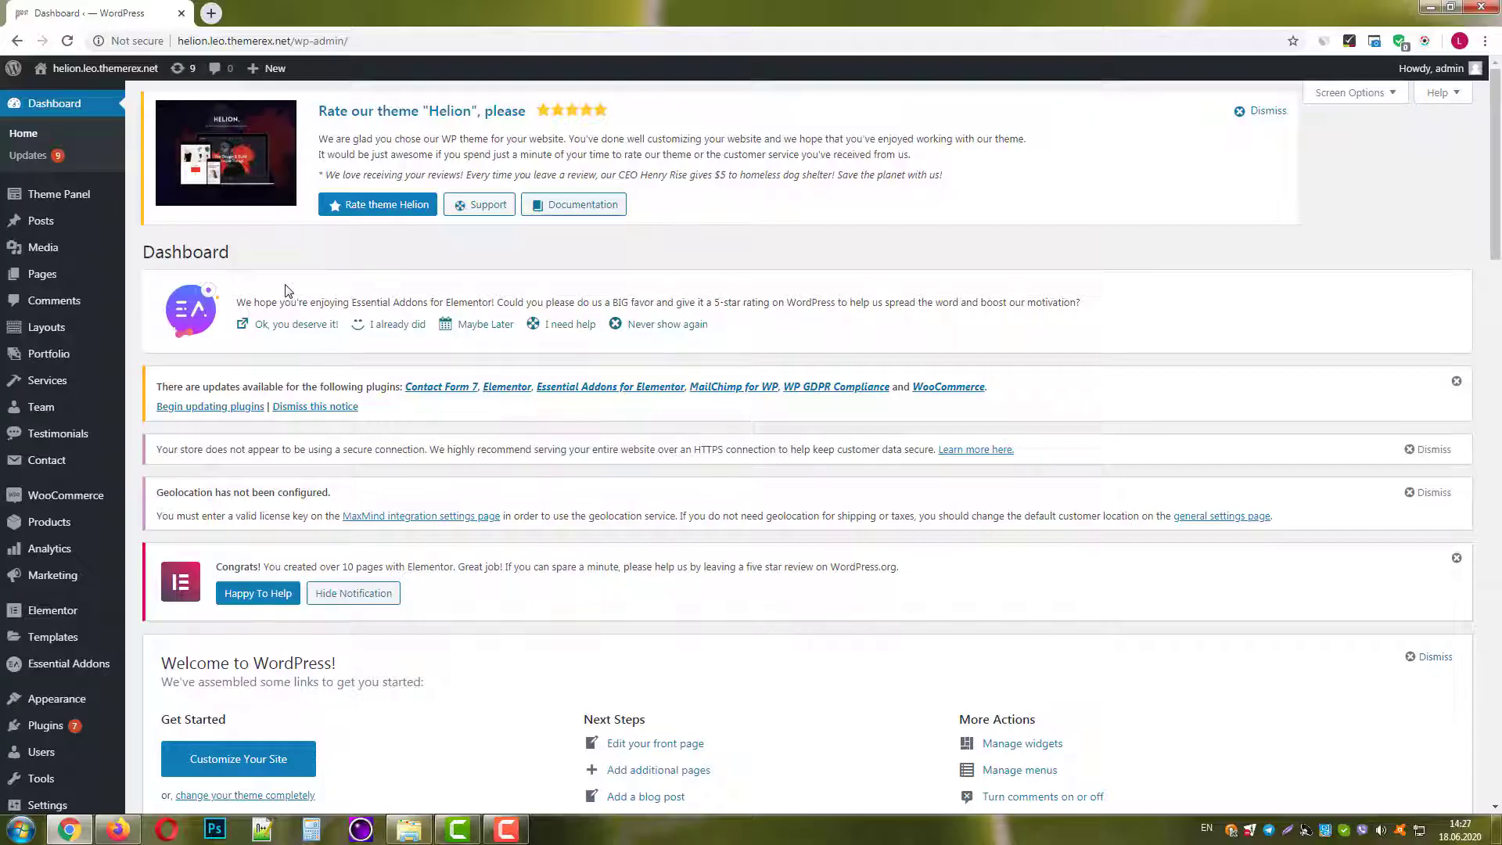
scroll(185, 394, "down", 5)
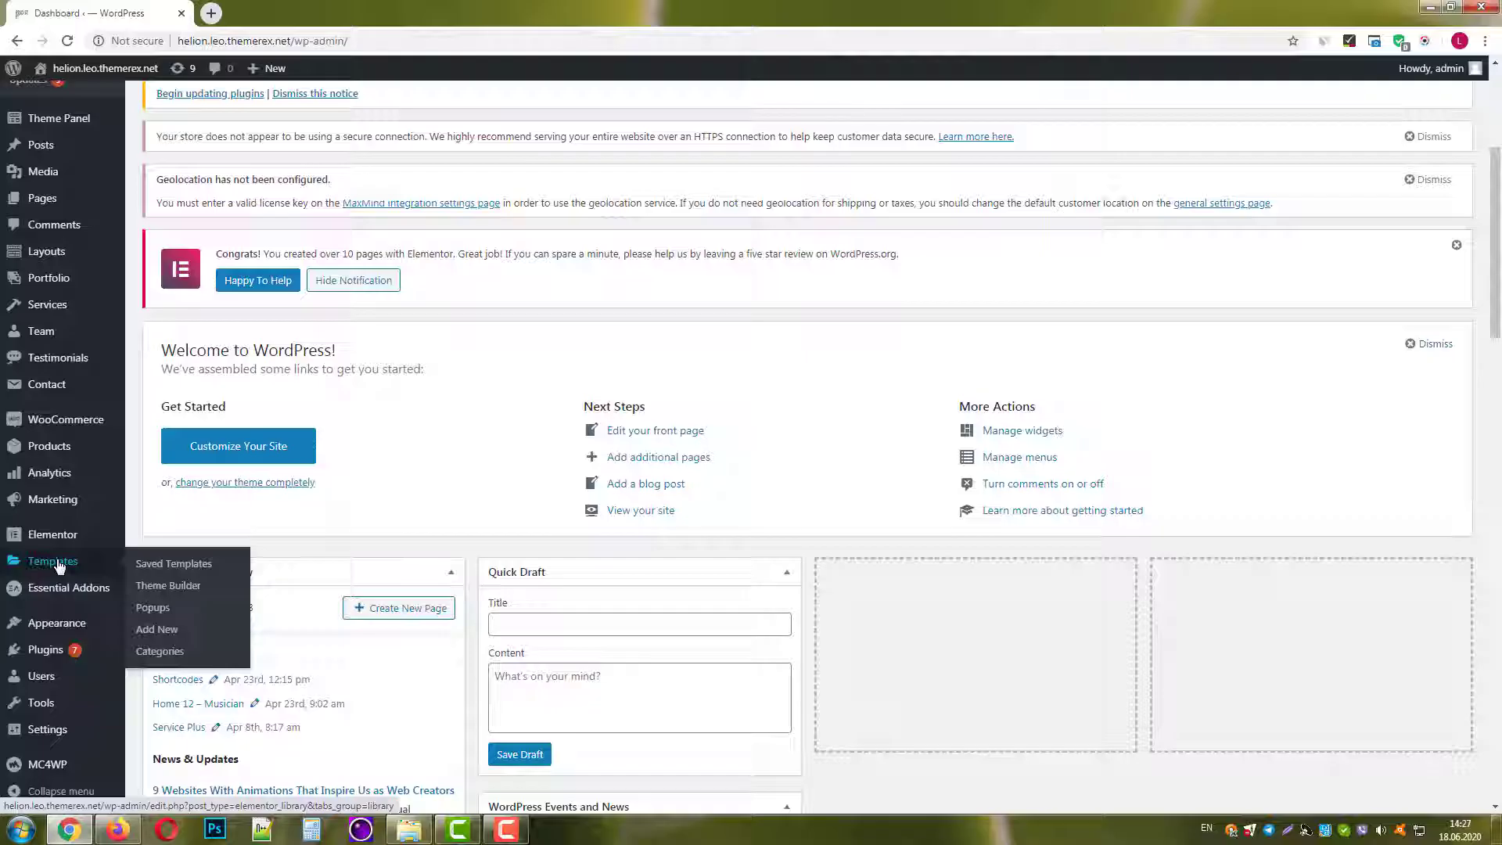
left_click(50, 564)
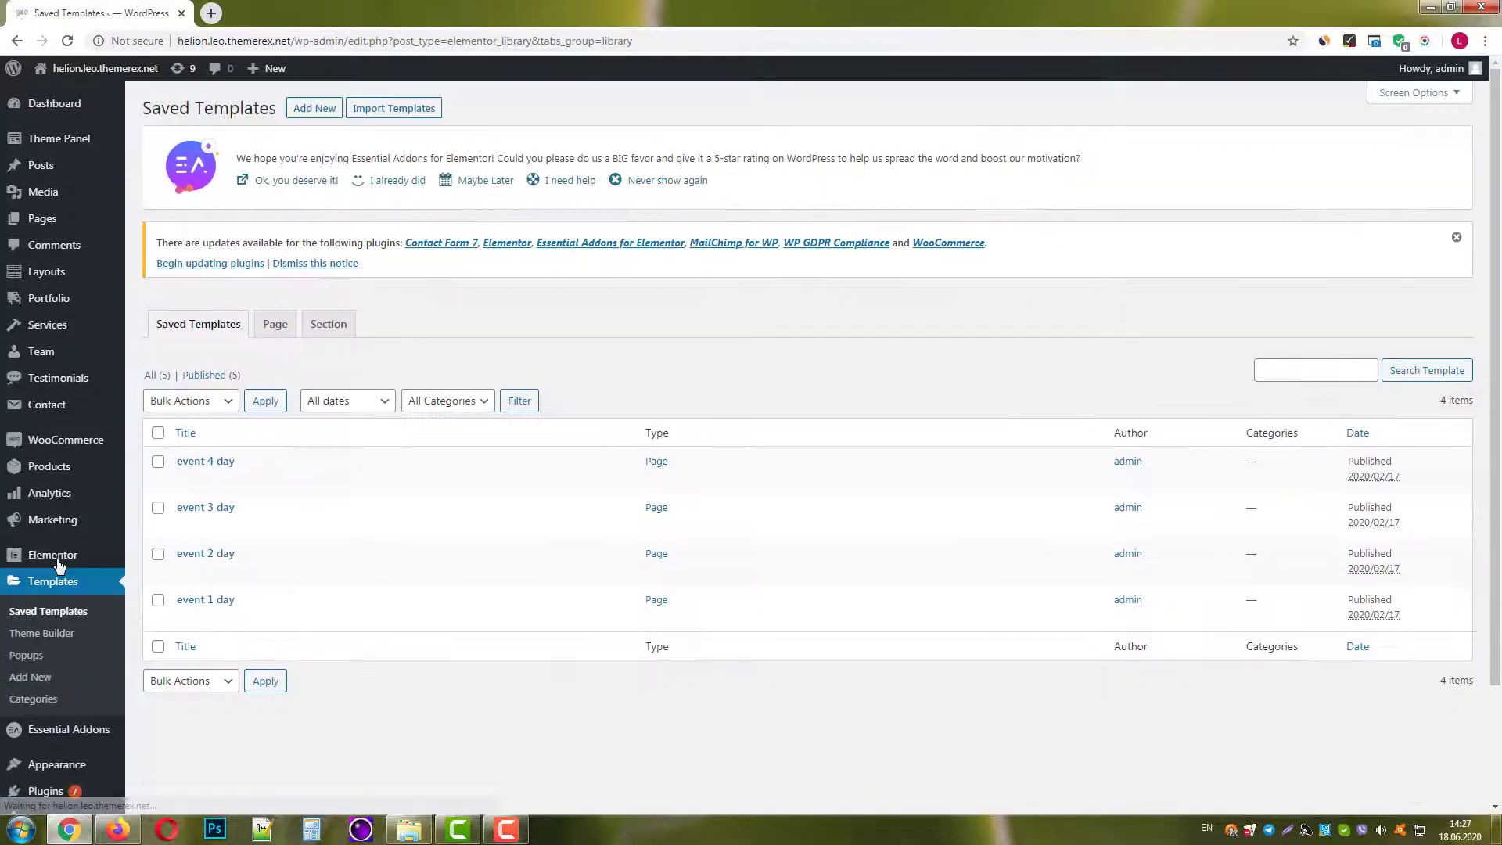
Import templates/home-1.json as the Home 1 template, then start a new page.
left_click(393, 110)
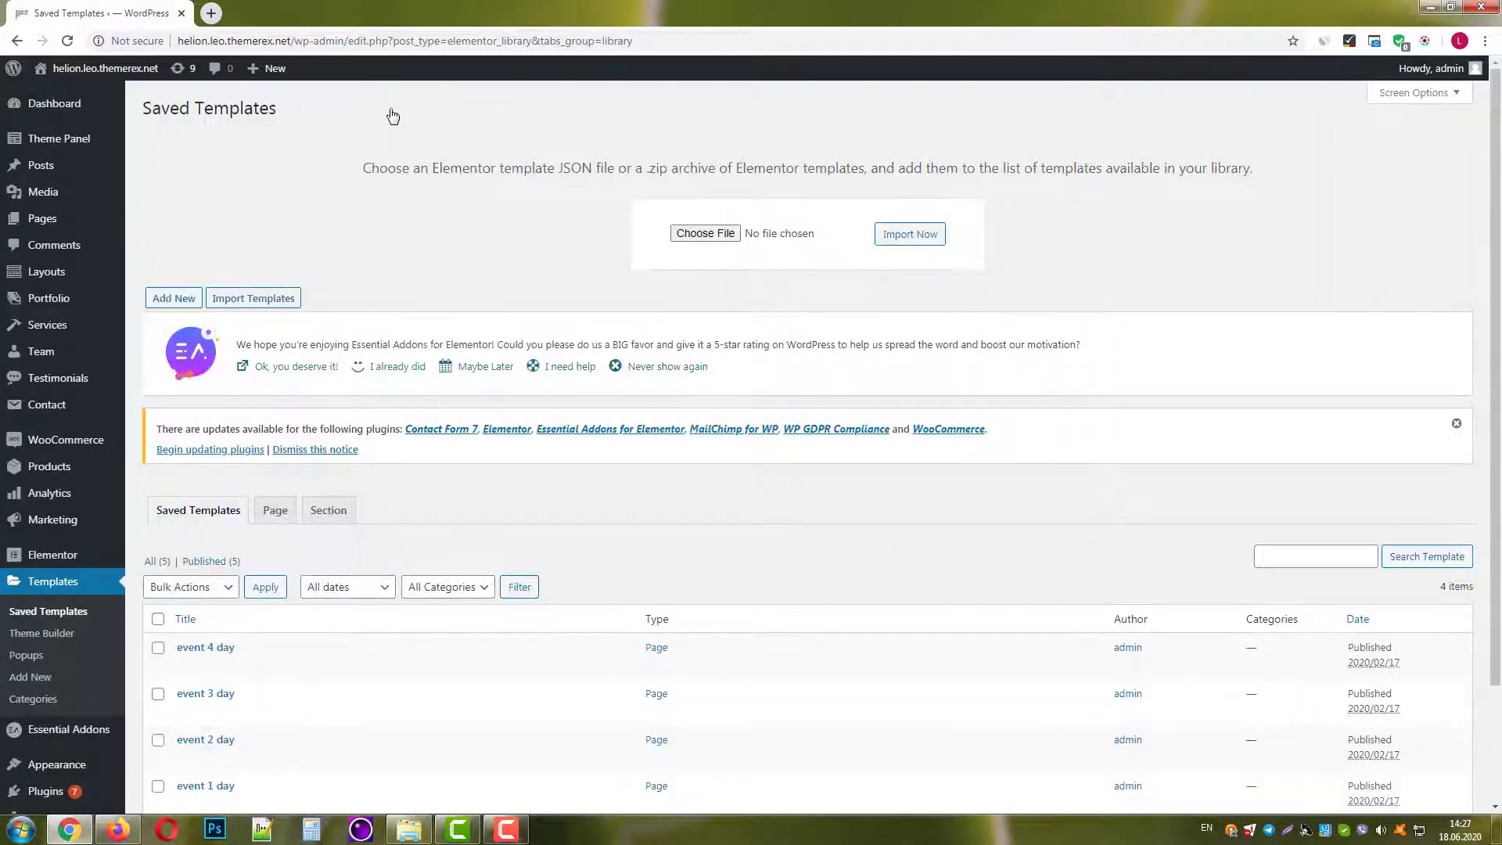
left_click(692, 233)
double_click(894, 623)
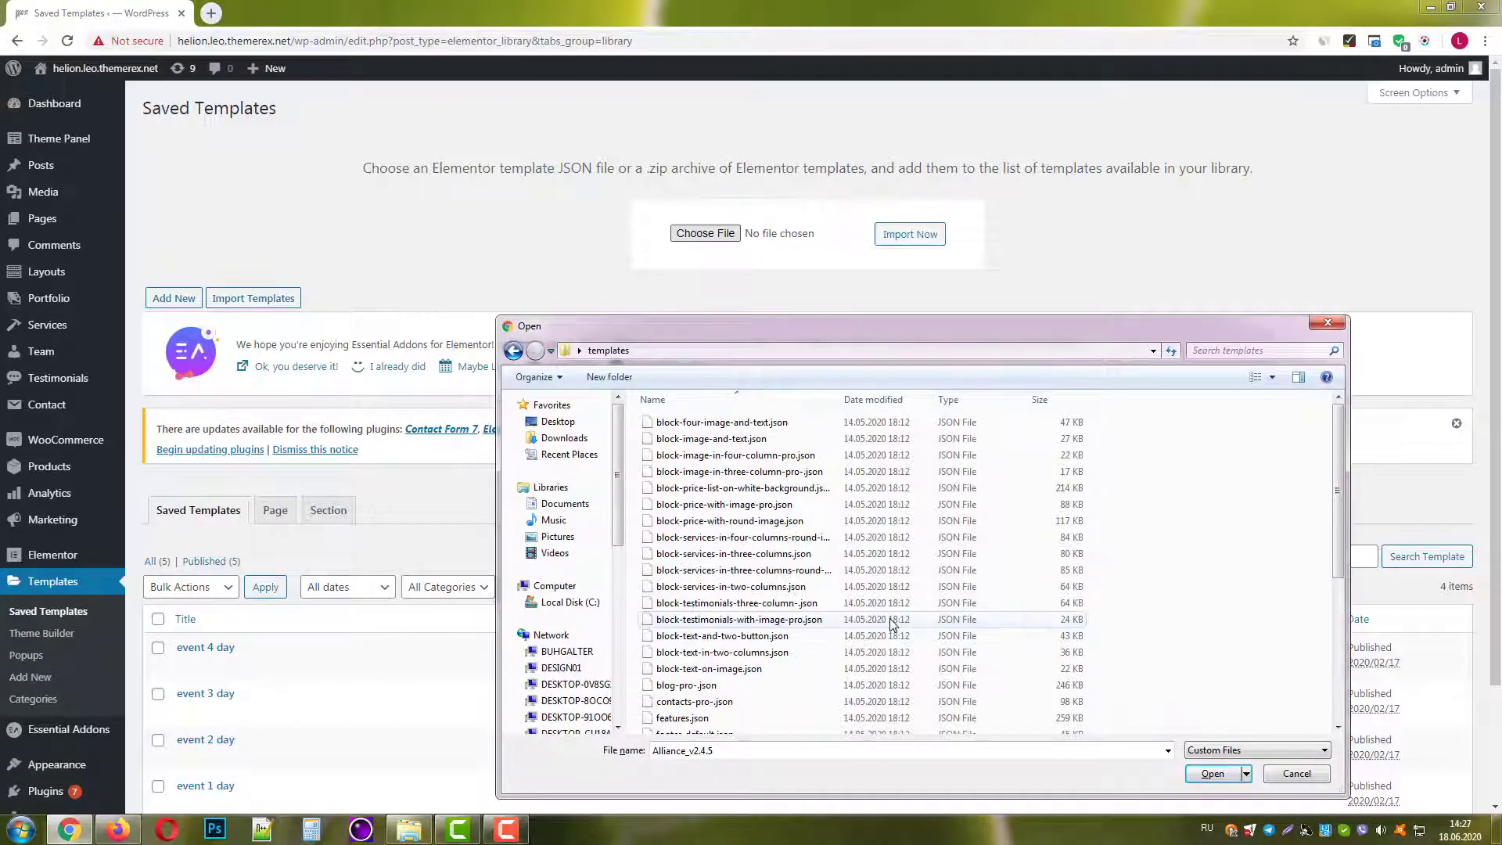
scroll(892, 611, "down", 3)
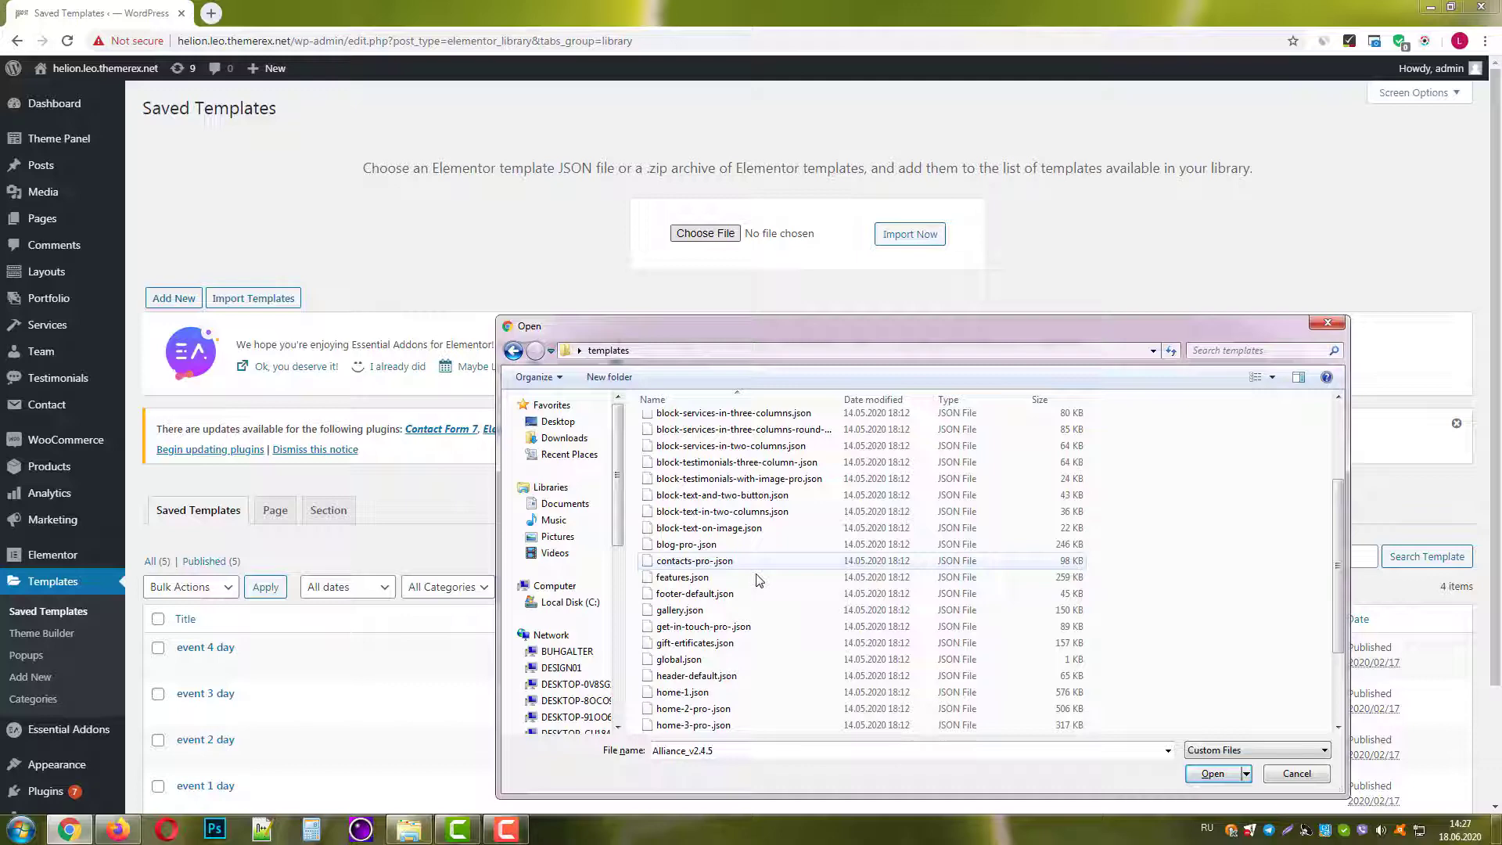
left_click(692, 694)
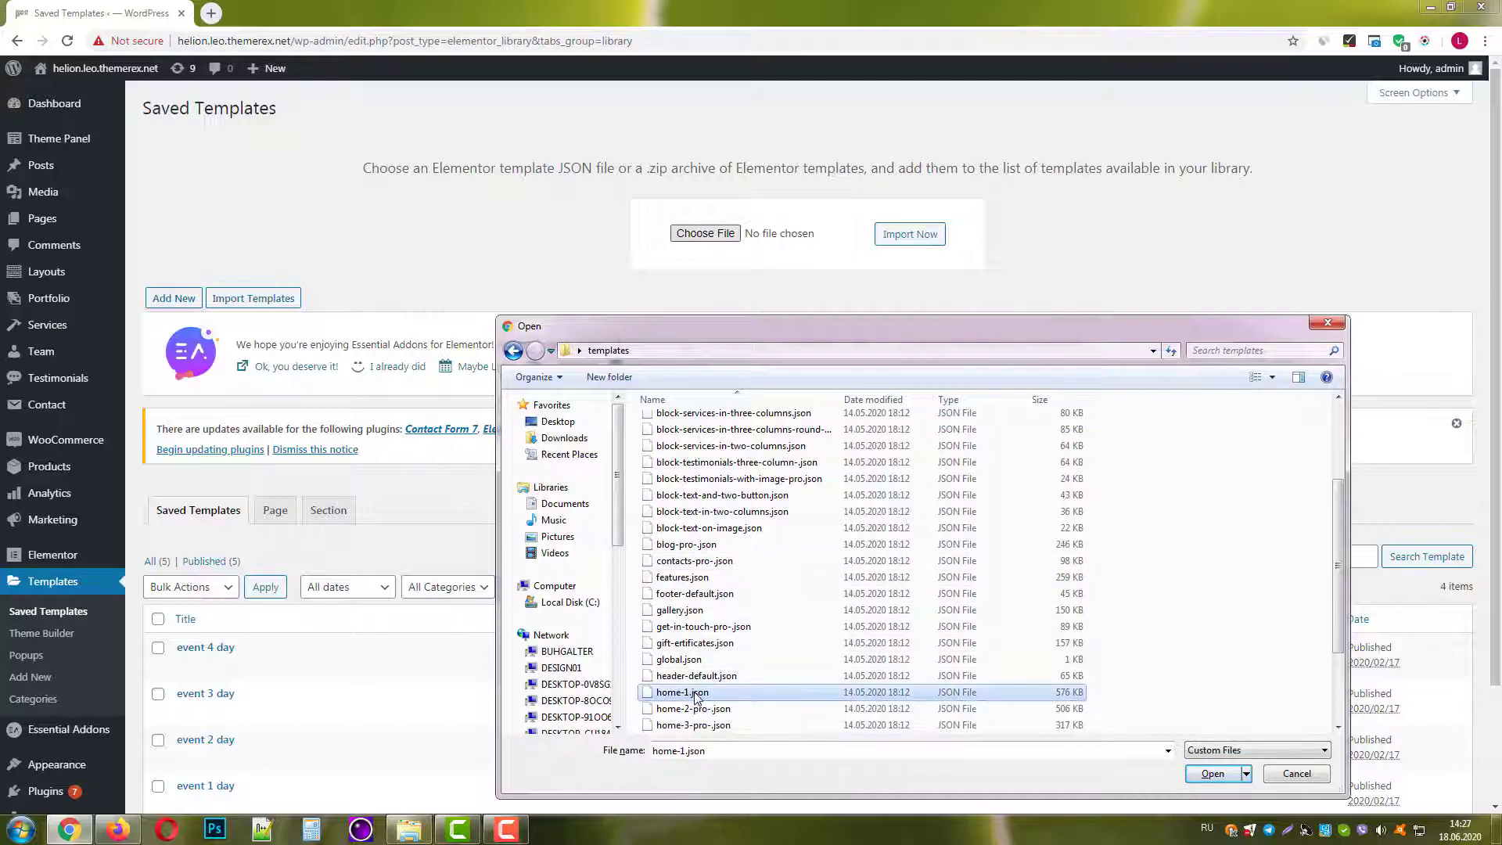
left_click(1209, 773)
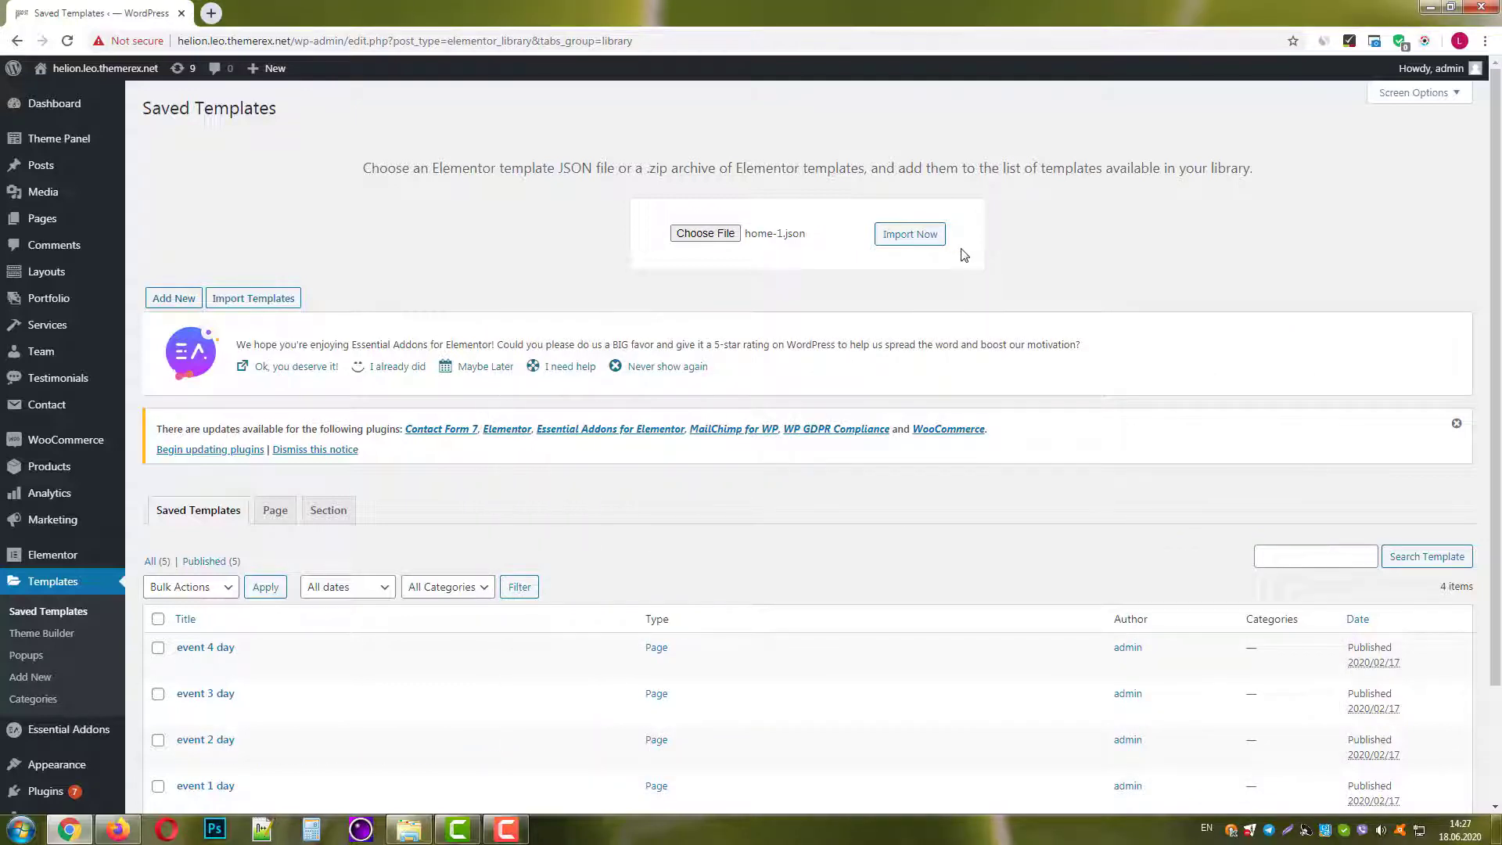
left_click(919, 246)
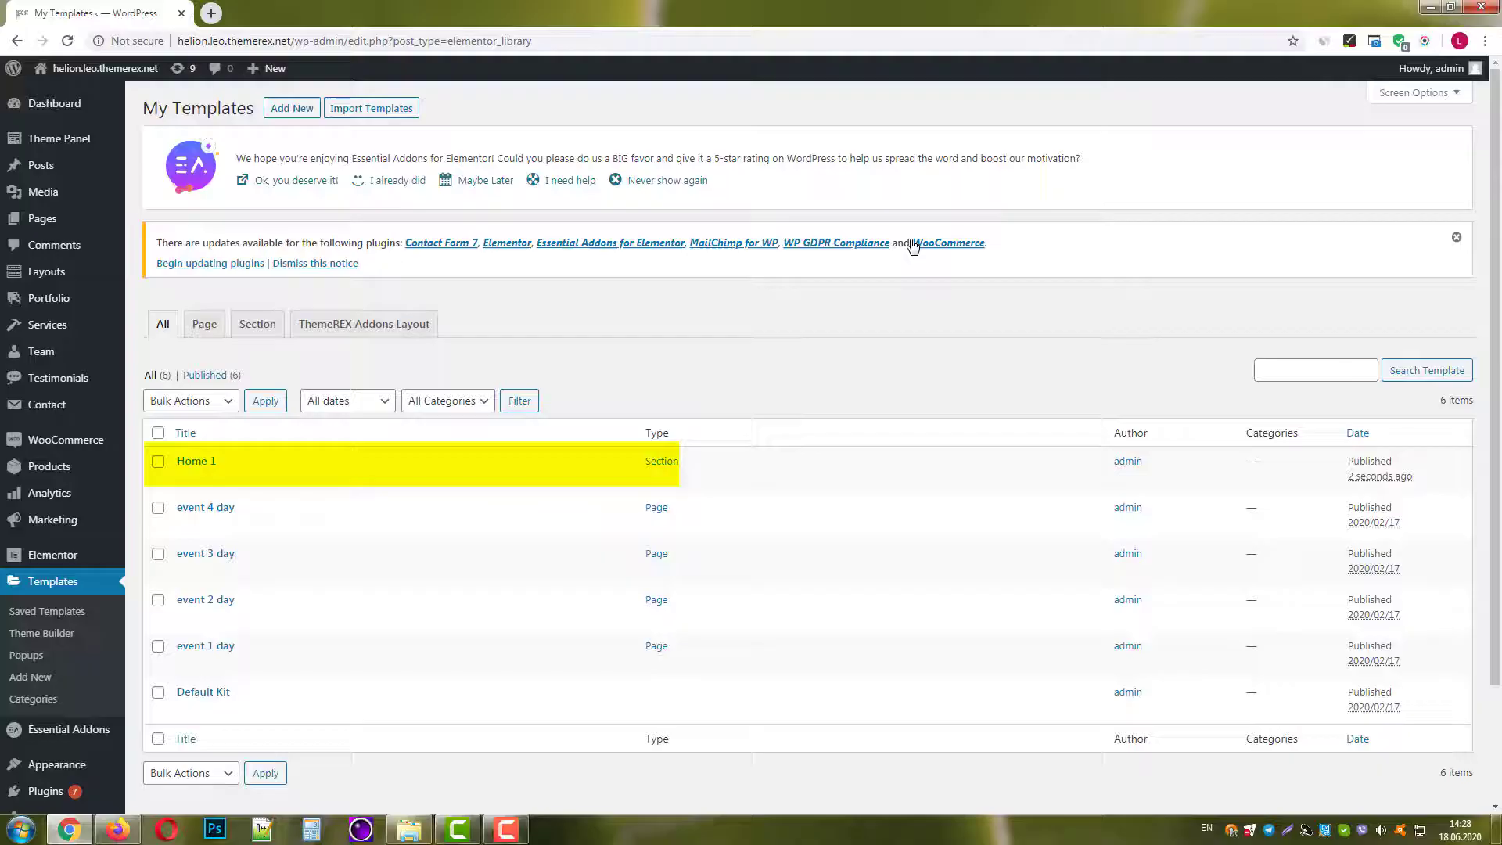
mouse_move(51, 219)
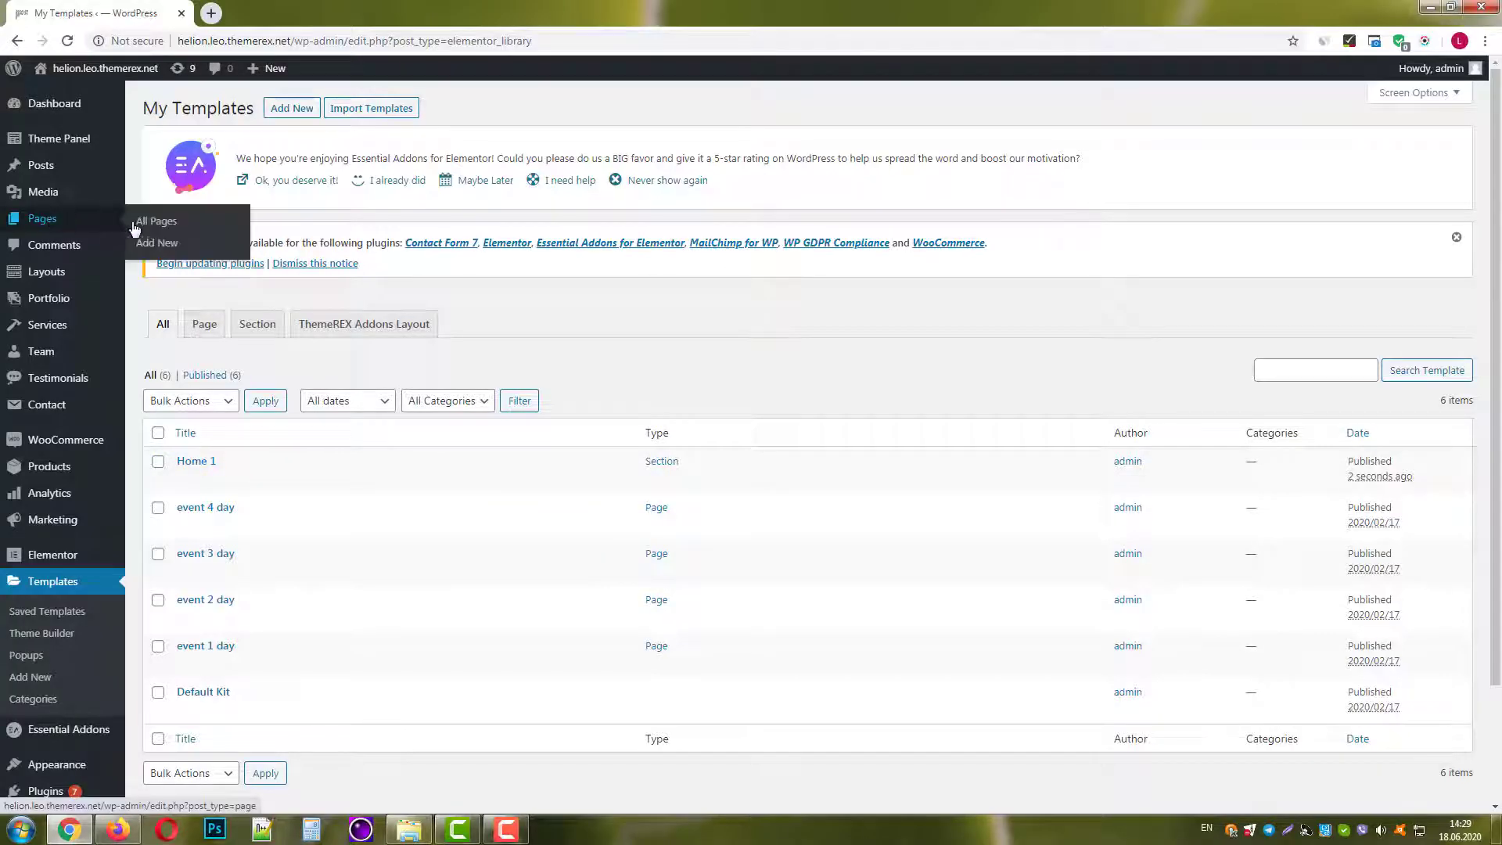
left_click(160, 243)
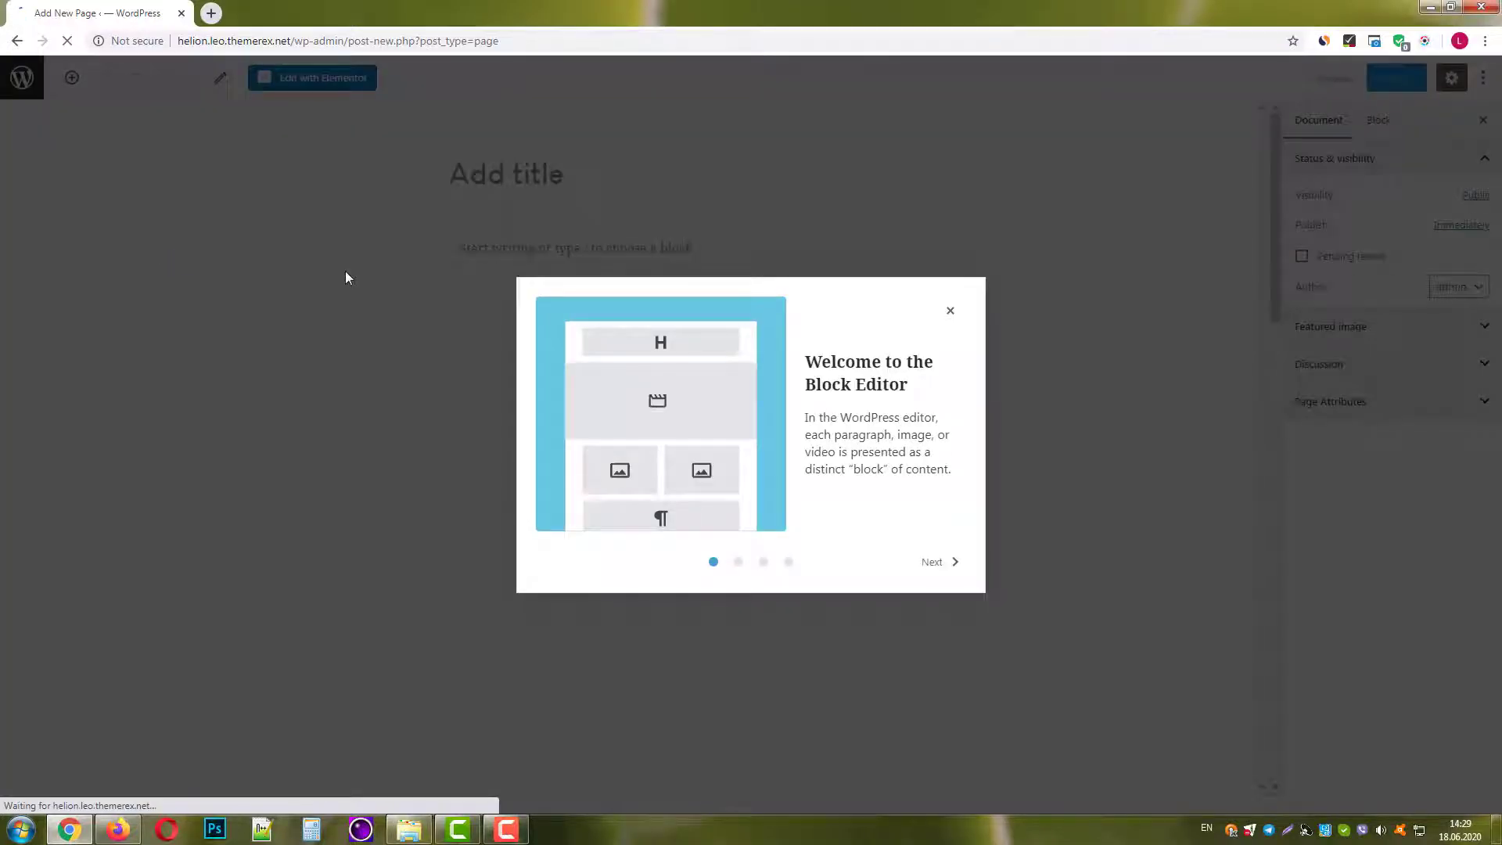
Edit page Elementor #6408 in Elementor and insert Home 1 from My Templates.
left_click(951, 311)
left_click(316, 79)
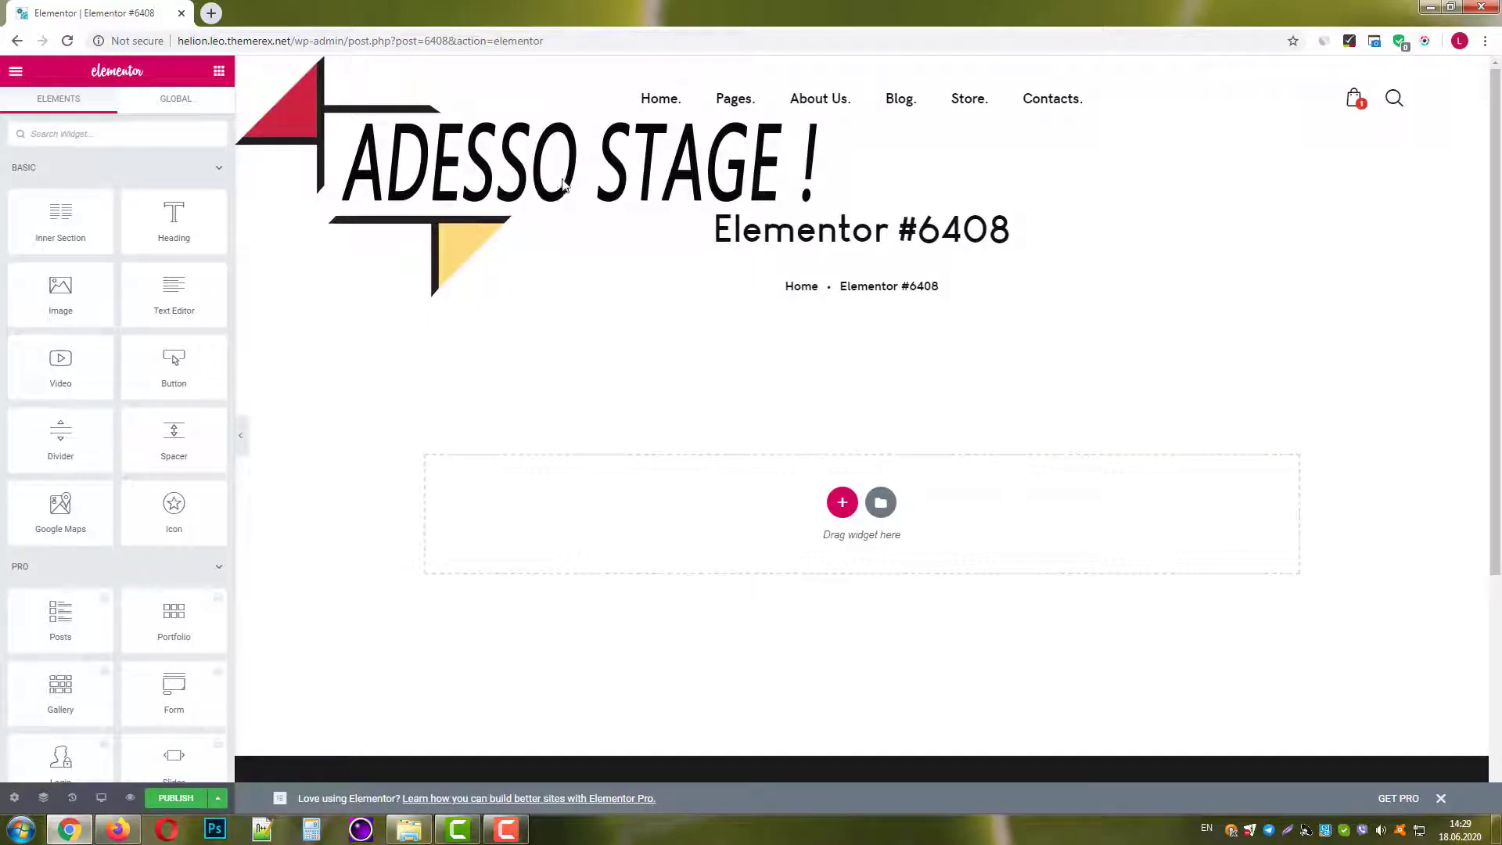
left_click(881, 502)
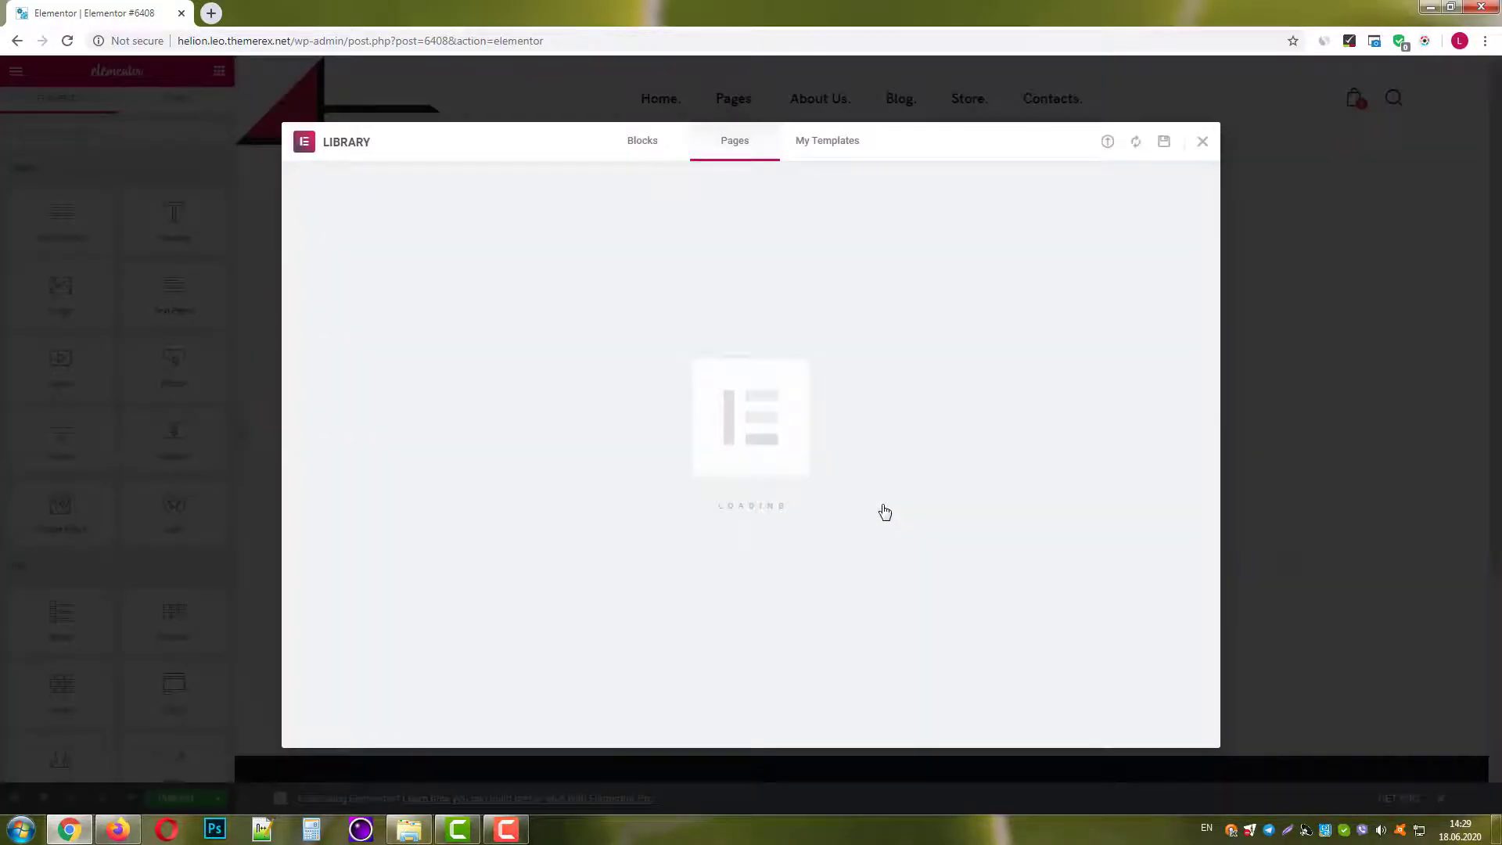
left_click(823, 141)
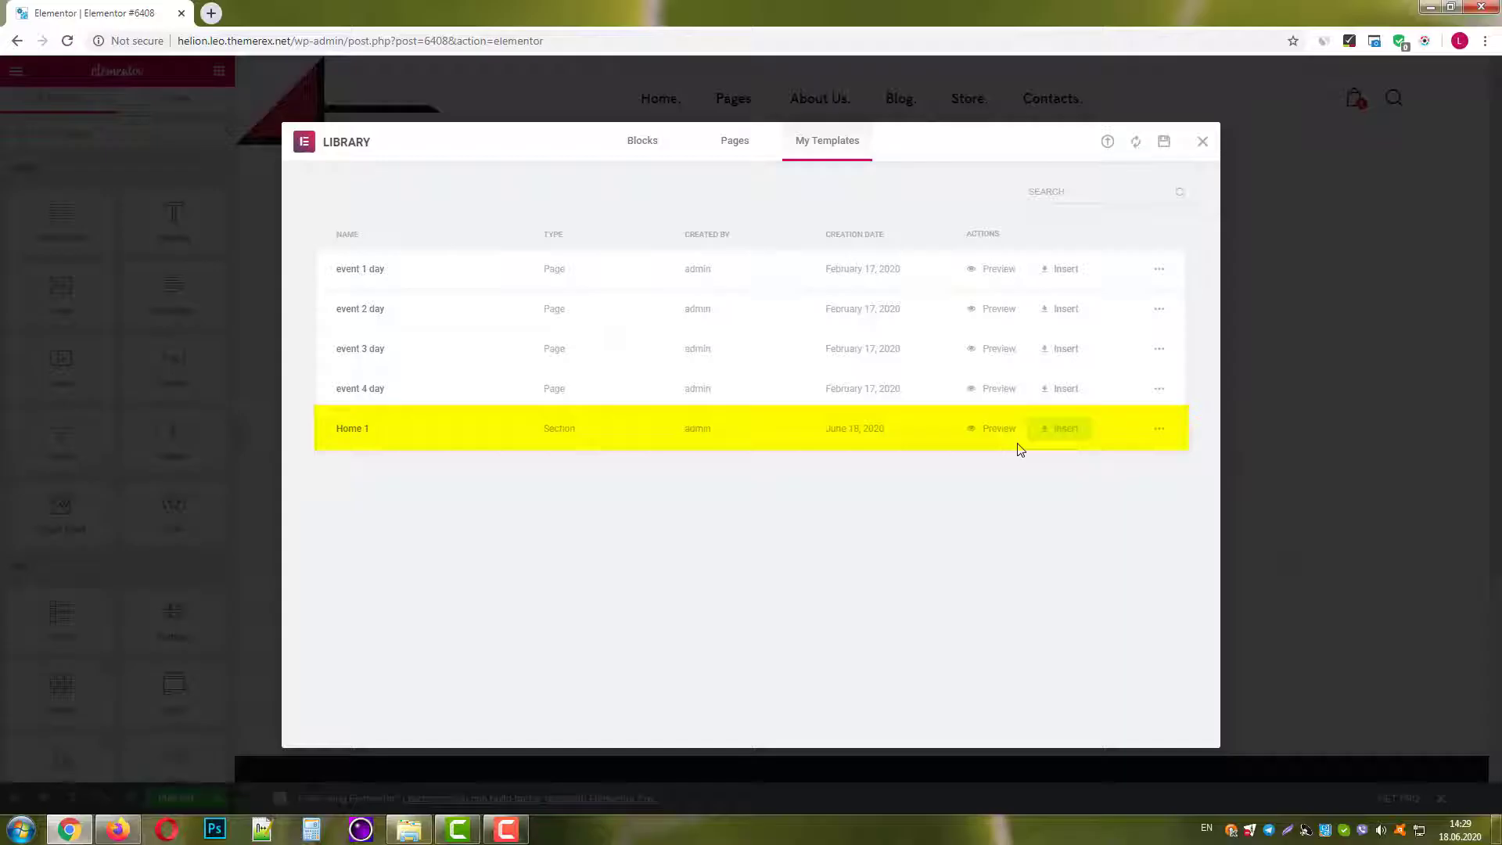
left_click(1057, 430)
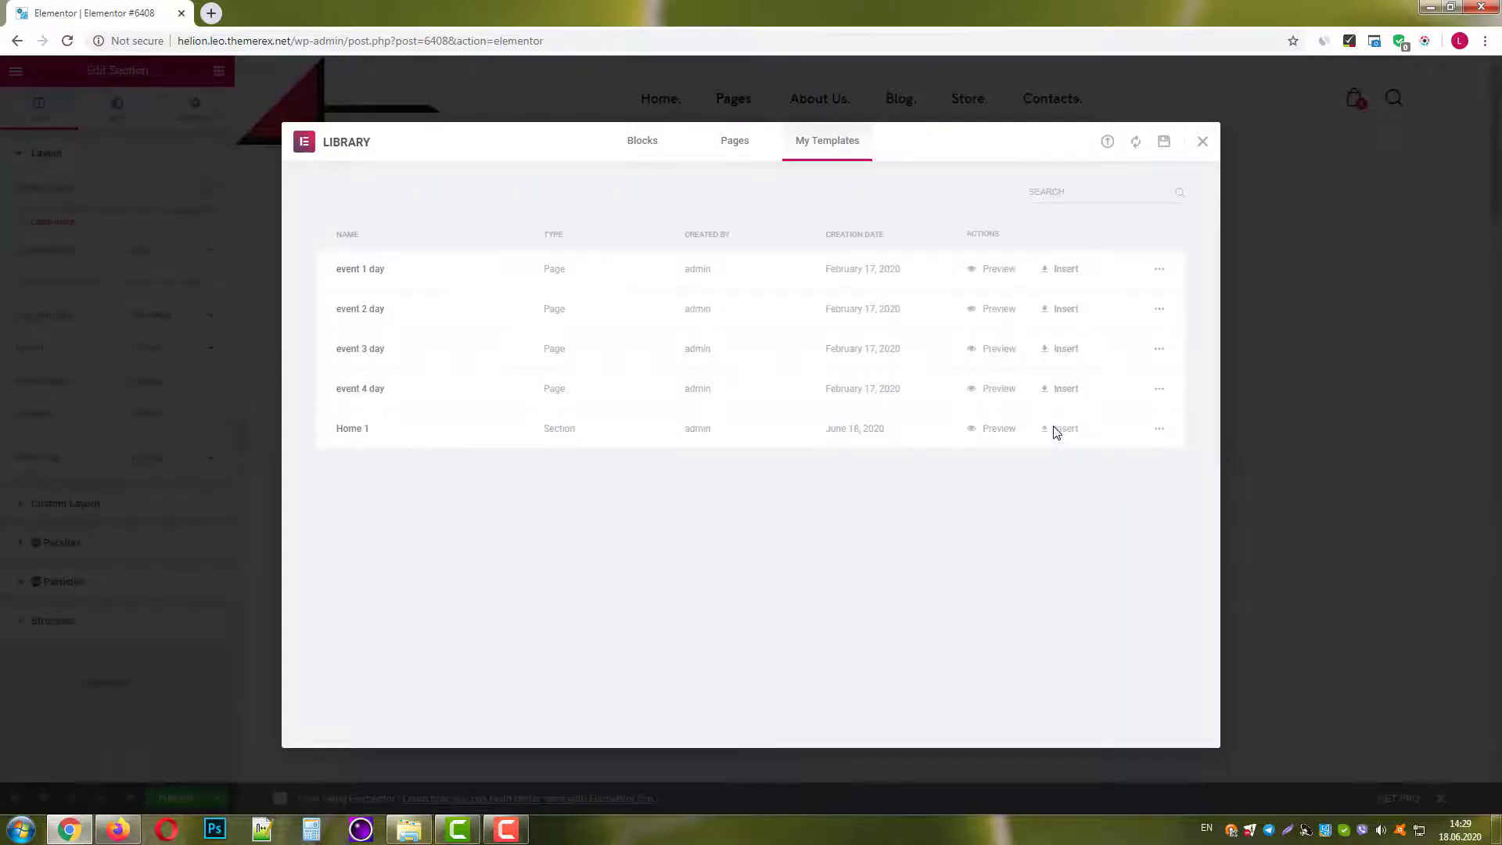
Scroll through the inserted Home 1 spa layout down to Latest News & Events.
scroll(305, 261, "down", 9)
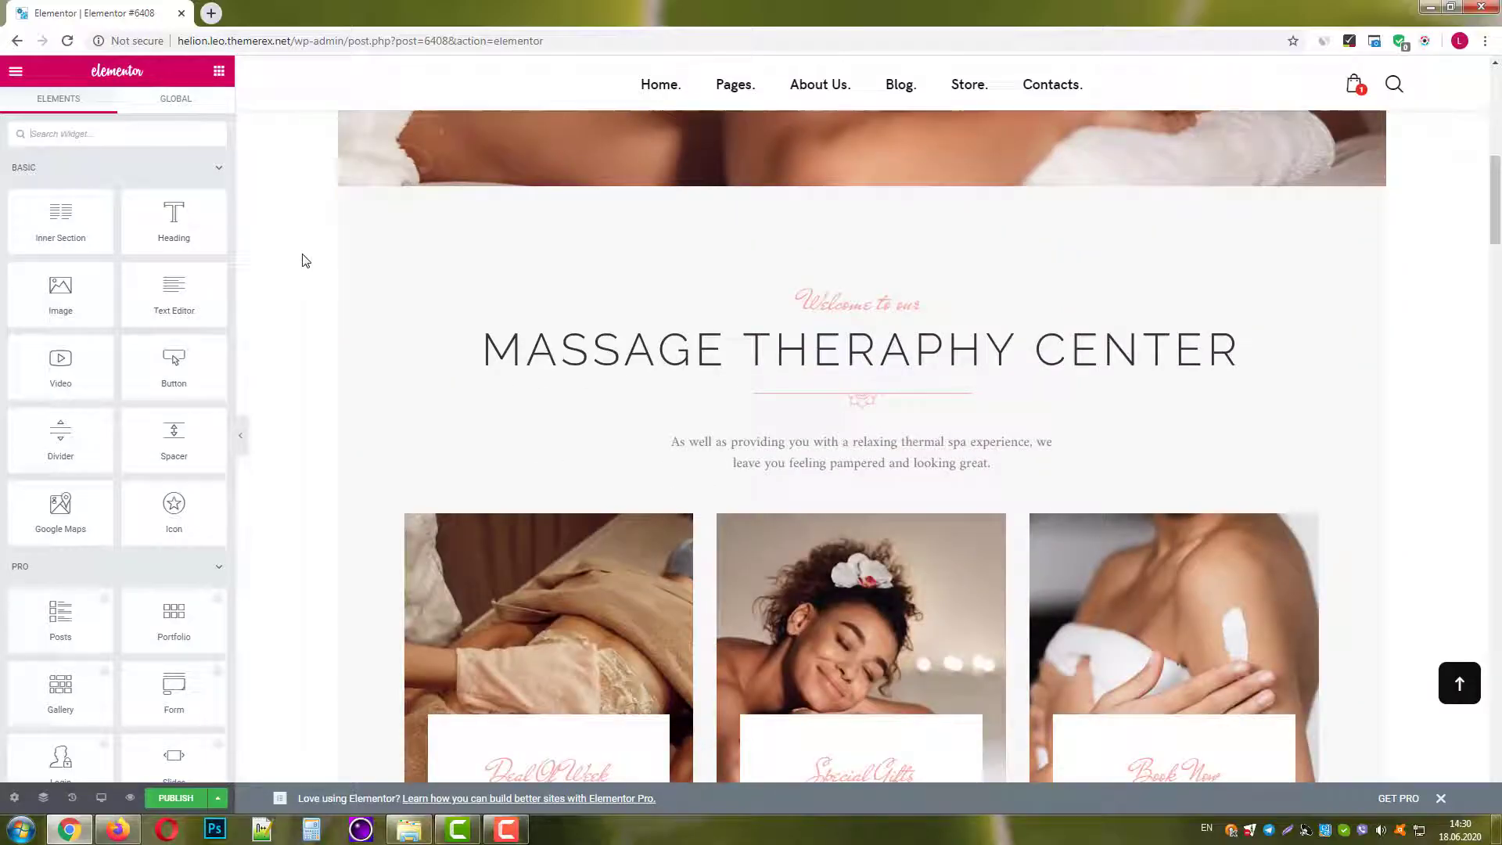
scroll(305, 260, "down", 5)
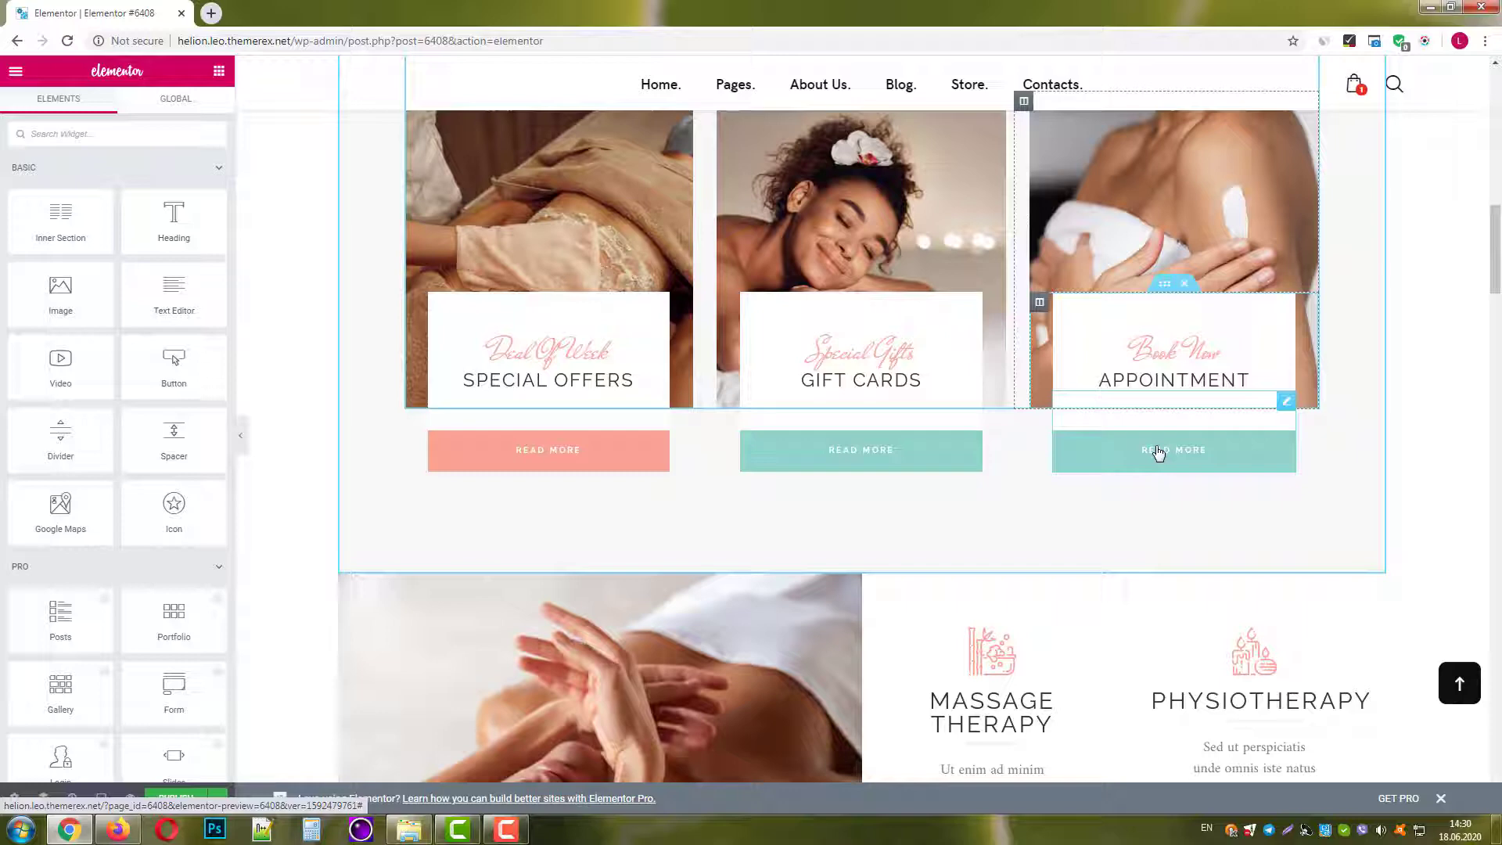
scroll(1083, 528, "down", 8)
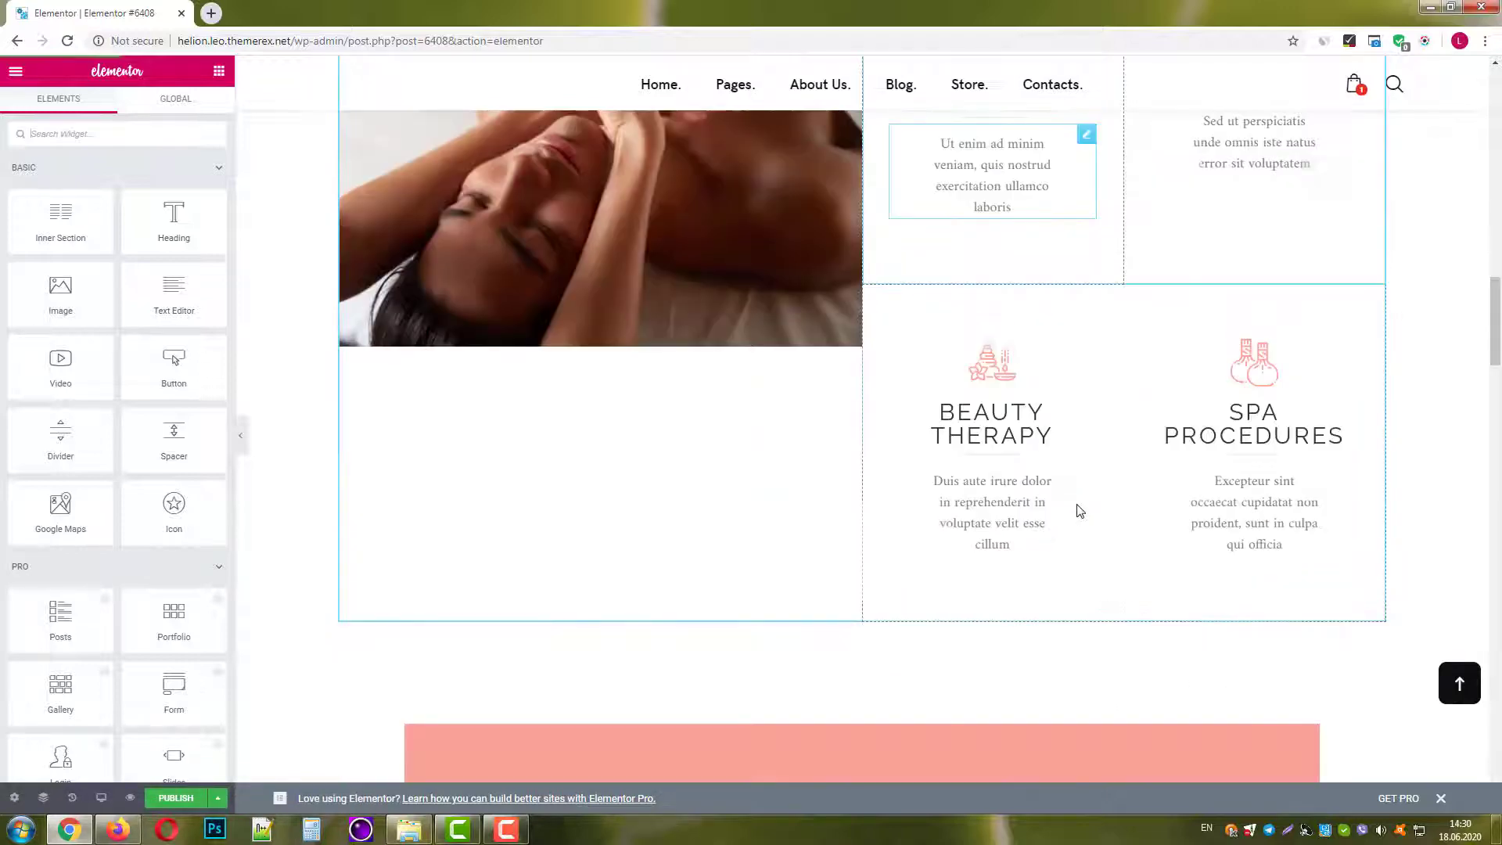
scroll(990, 479, "down", 4)
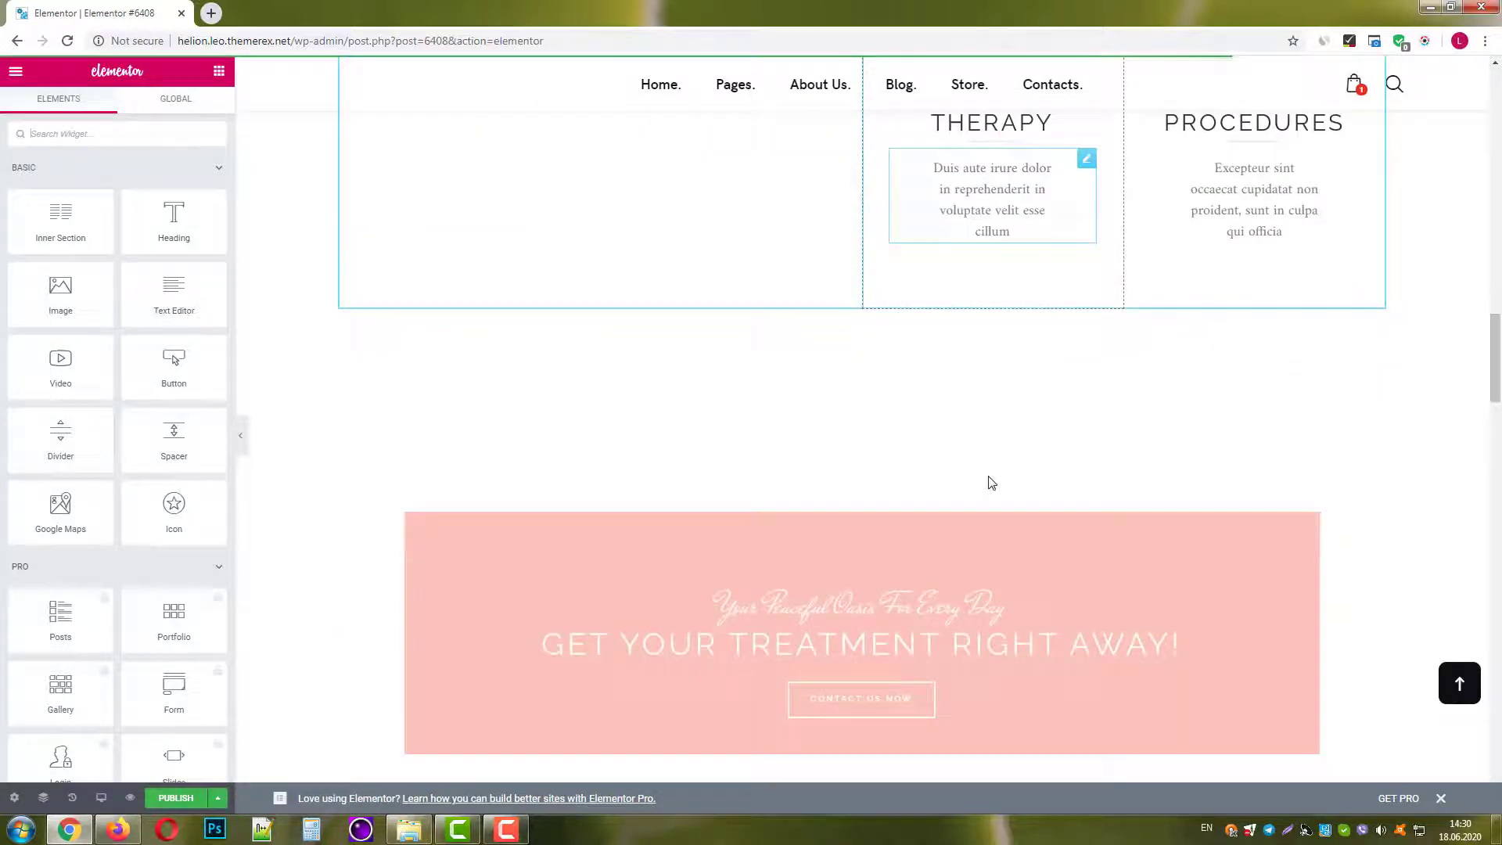
scroll(990, 479, "down", 6)
scroll(991, 479, "down", 5)
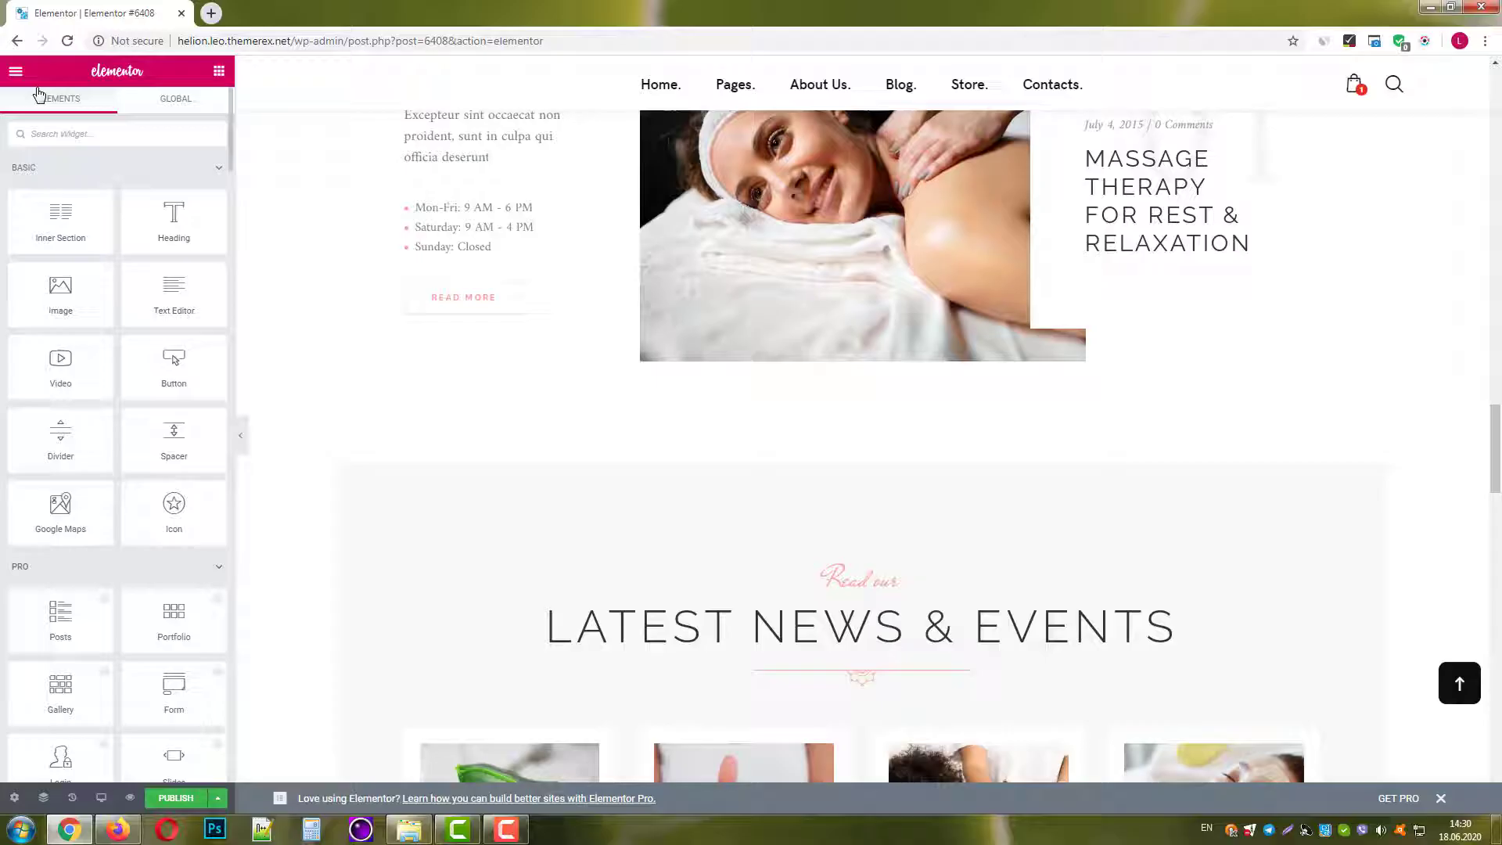
Exit the Elementor editor to the Pages list and go to Plugins > Add New.
left_click(17, 79)
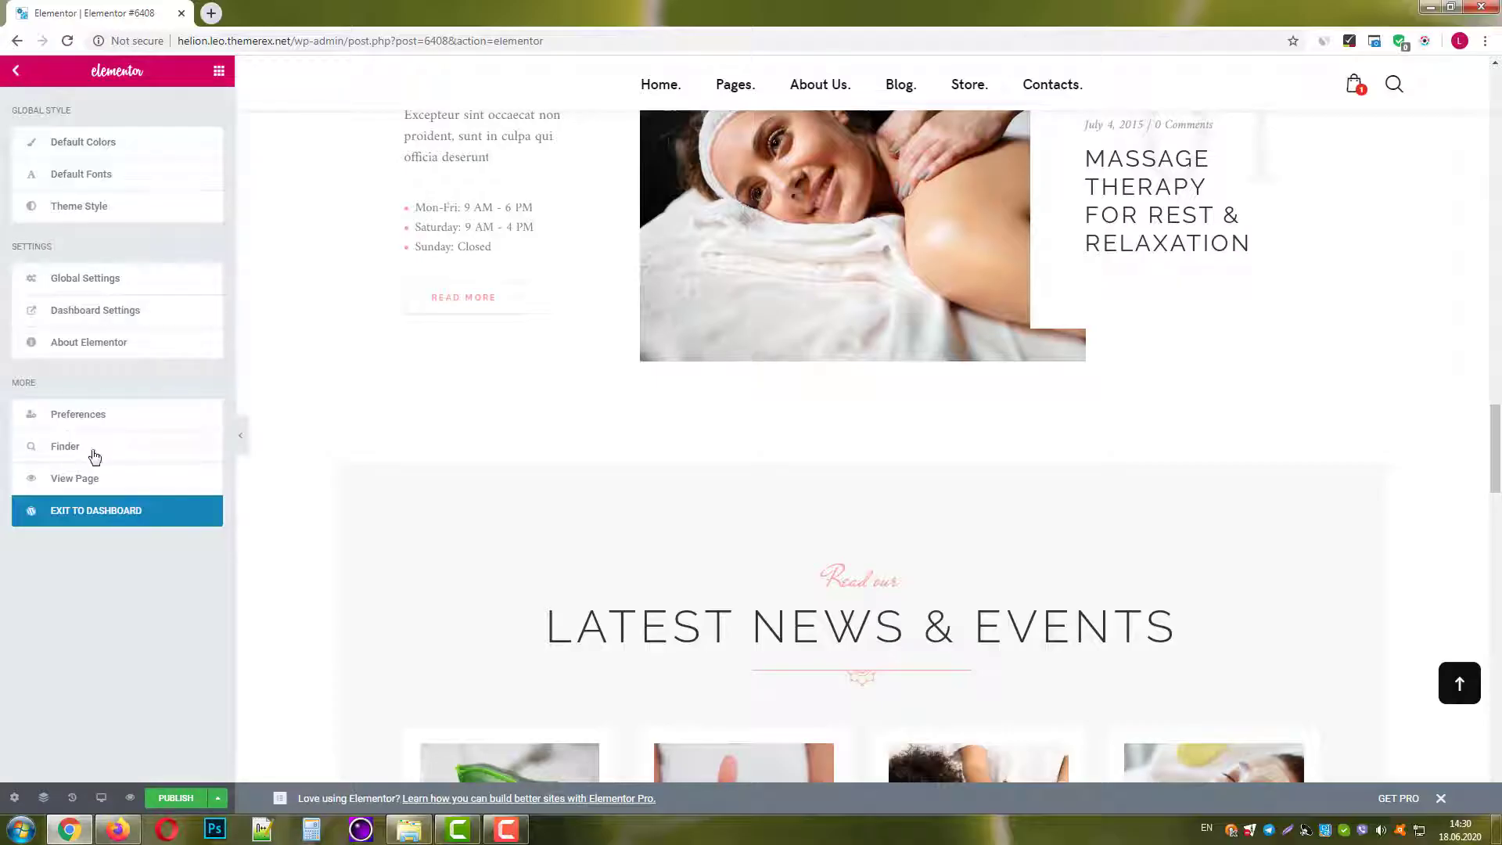
left_click(92, 516)
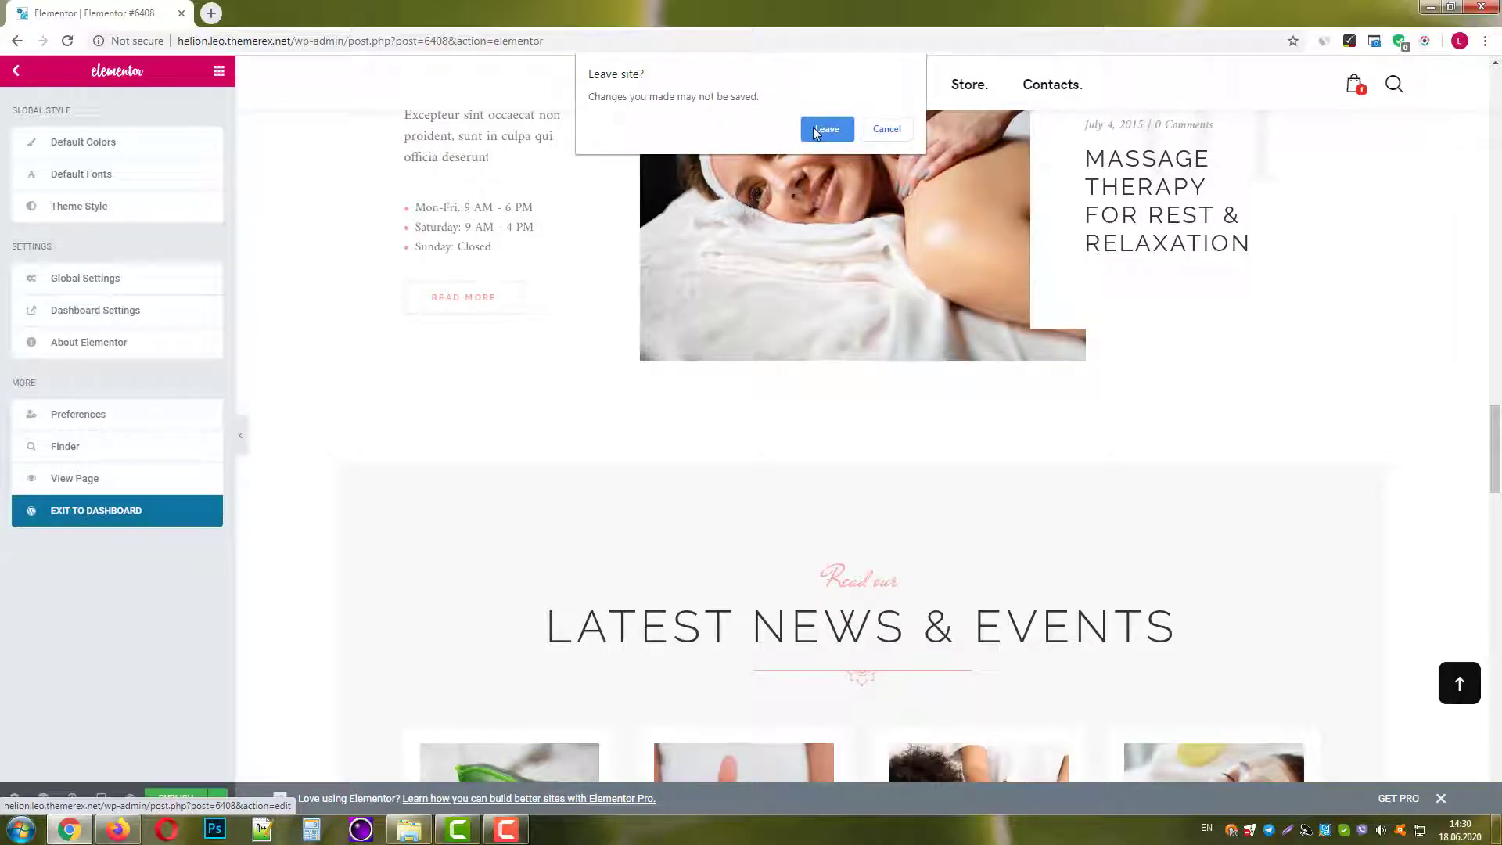
left_click(827, 129)
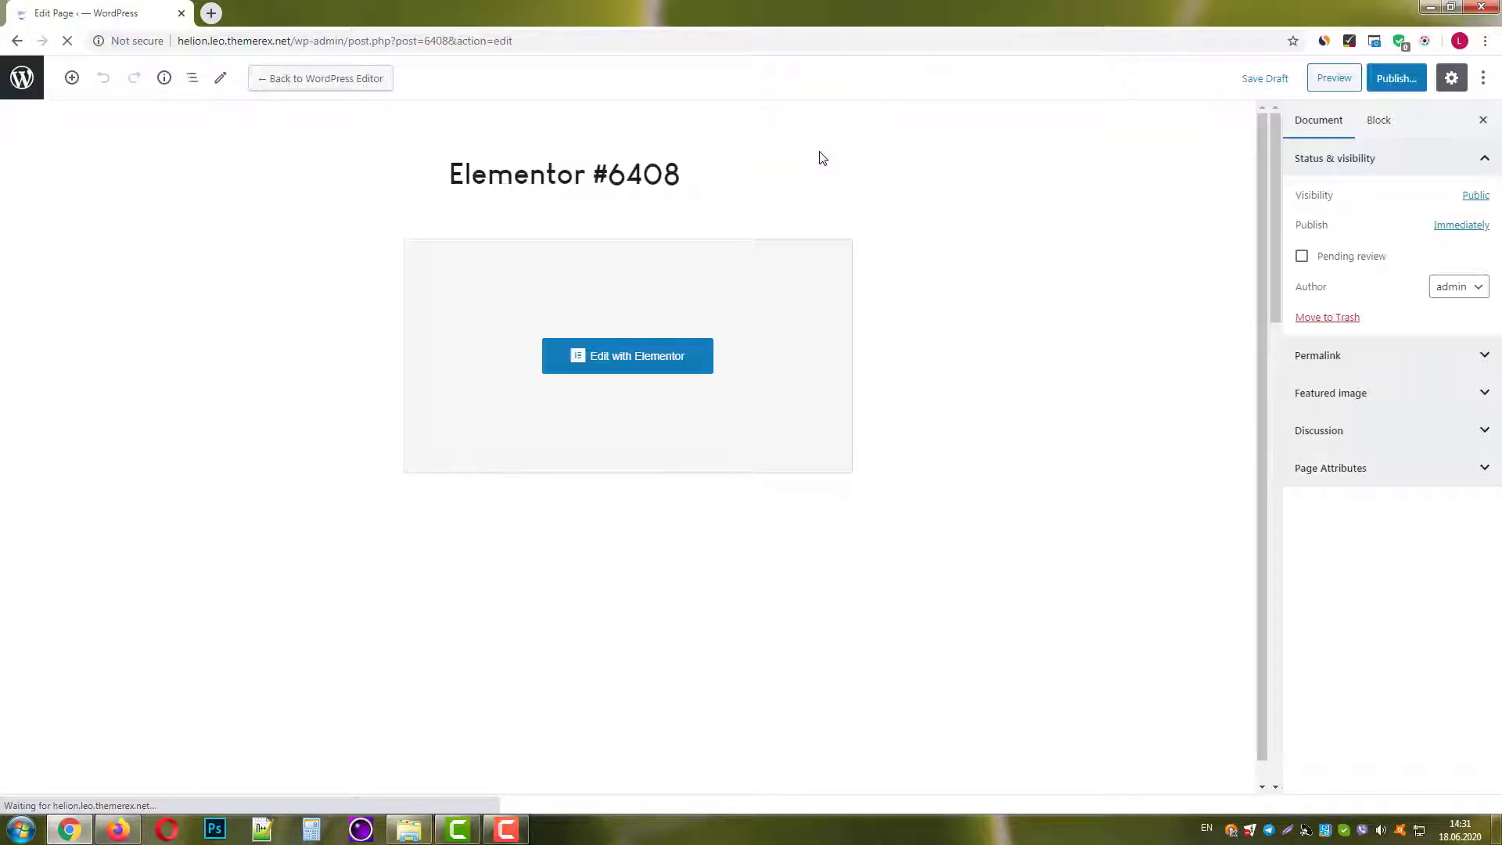
left_click(24, 78)
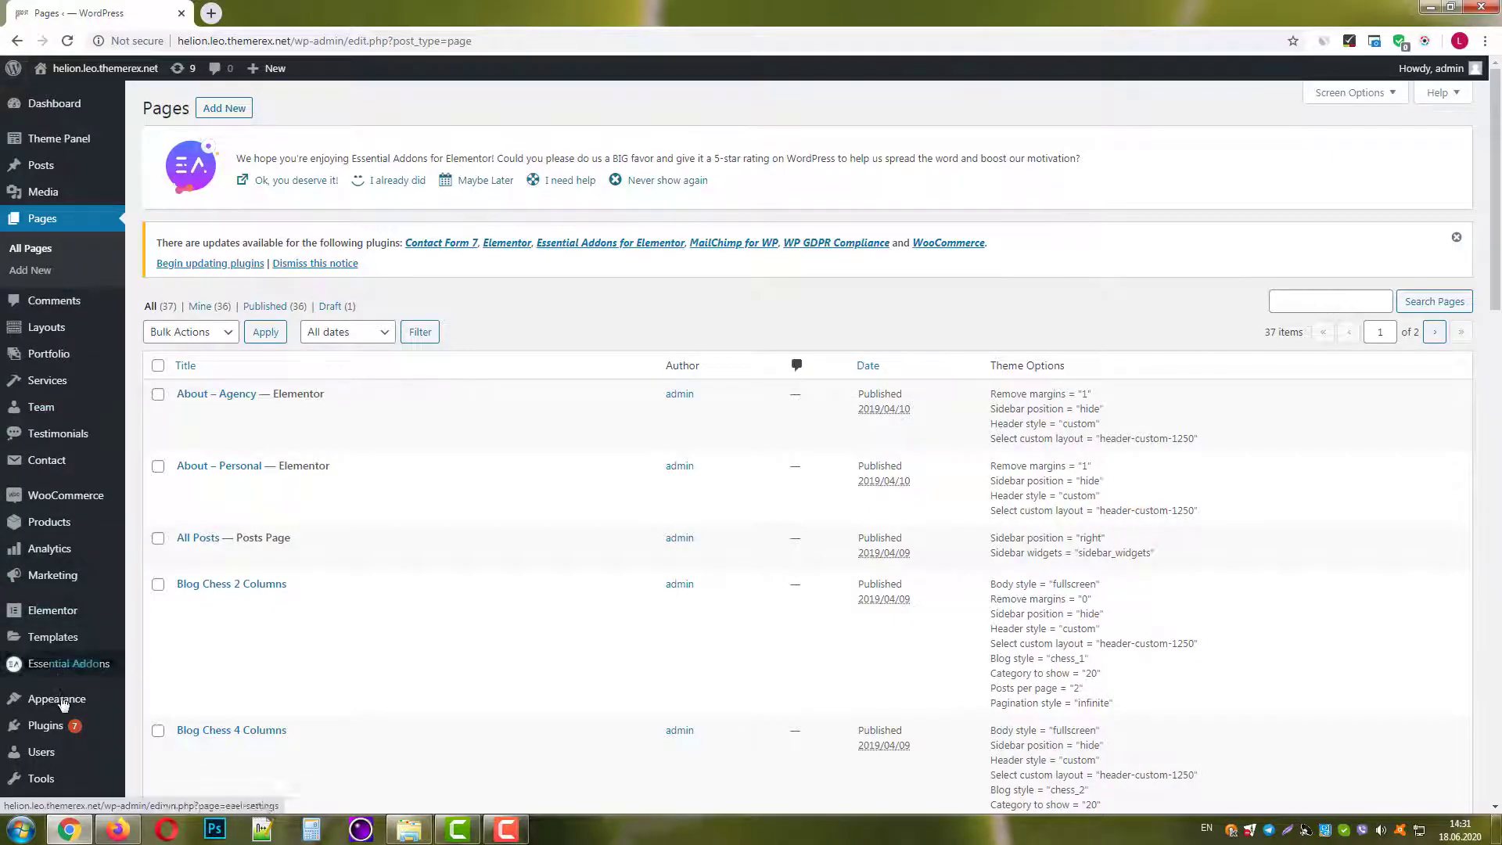
mouse_move(31, 725)
left_click(168, 747)
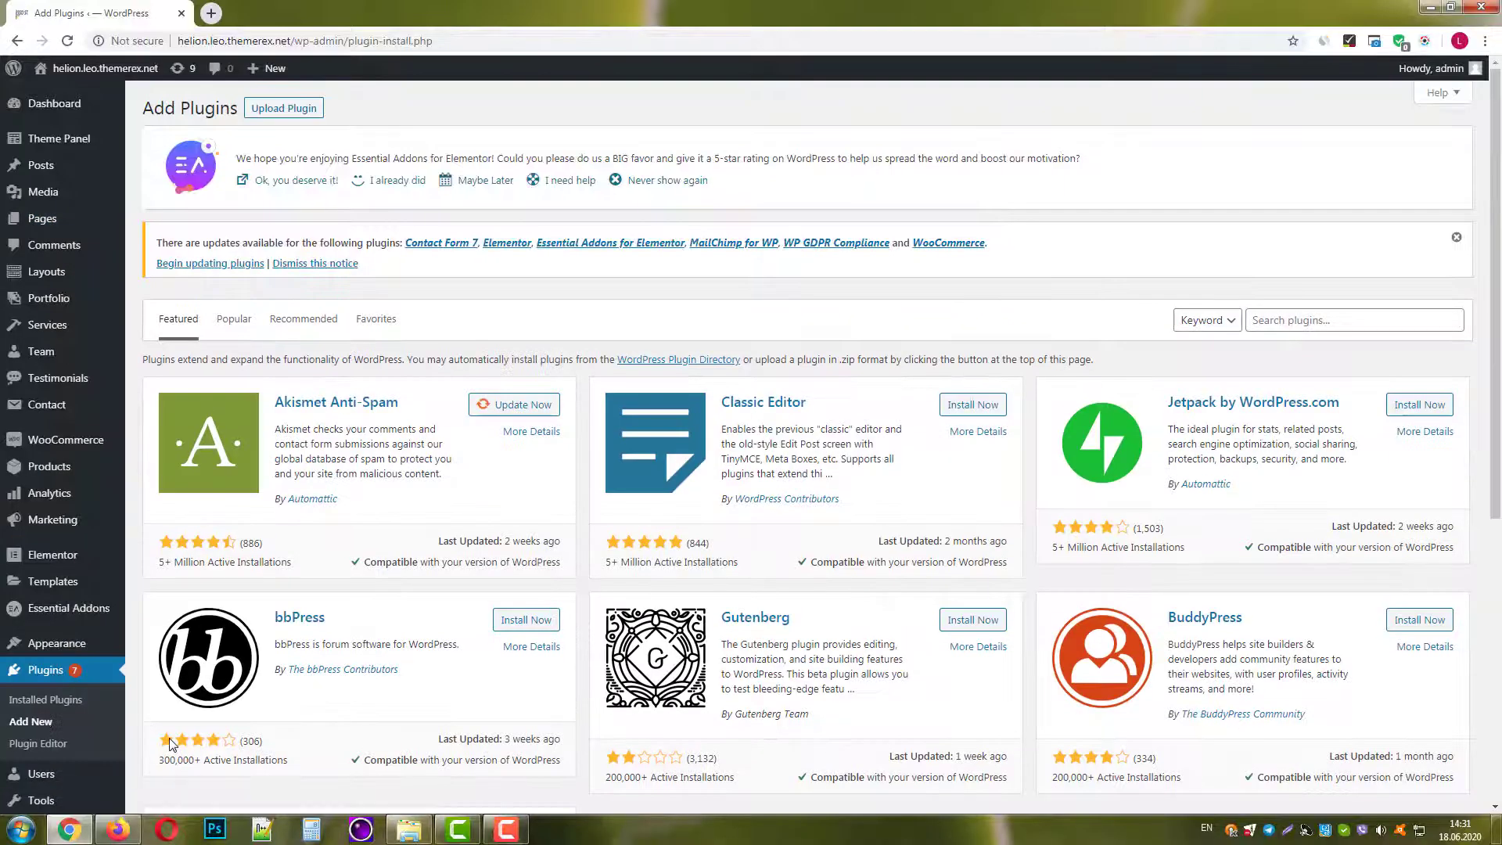
Search 'envato elem', then install and activate Envato Elements – Photos & Elementor Templates.
left_click(1283, 321)
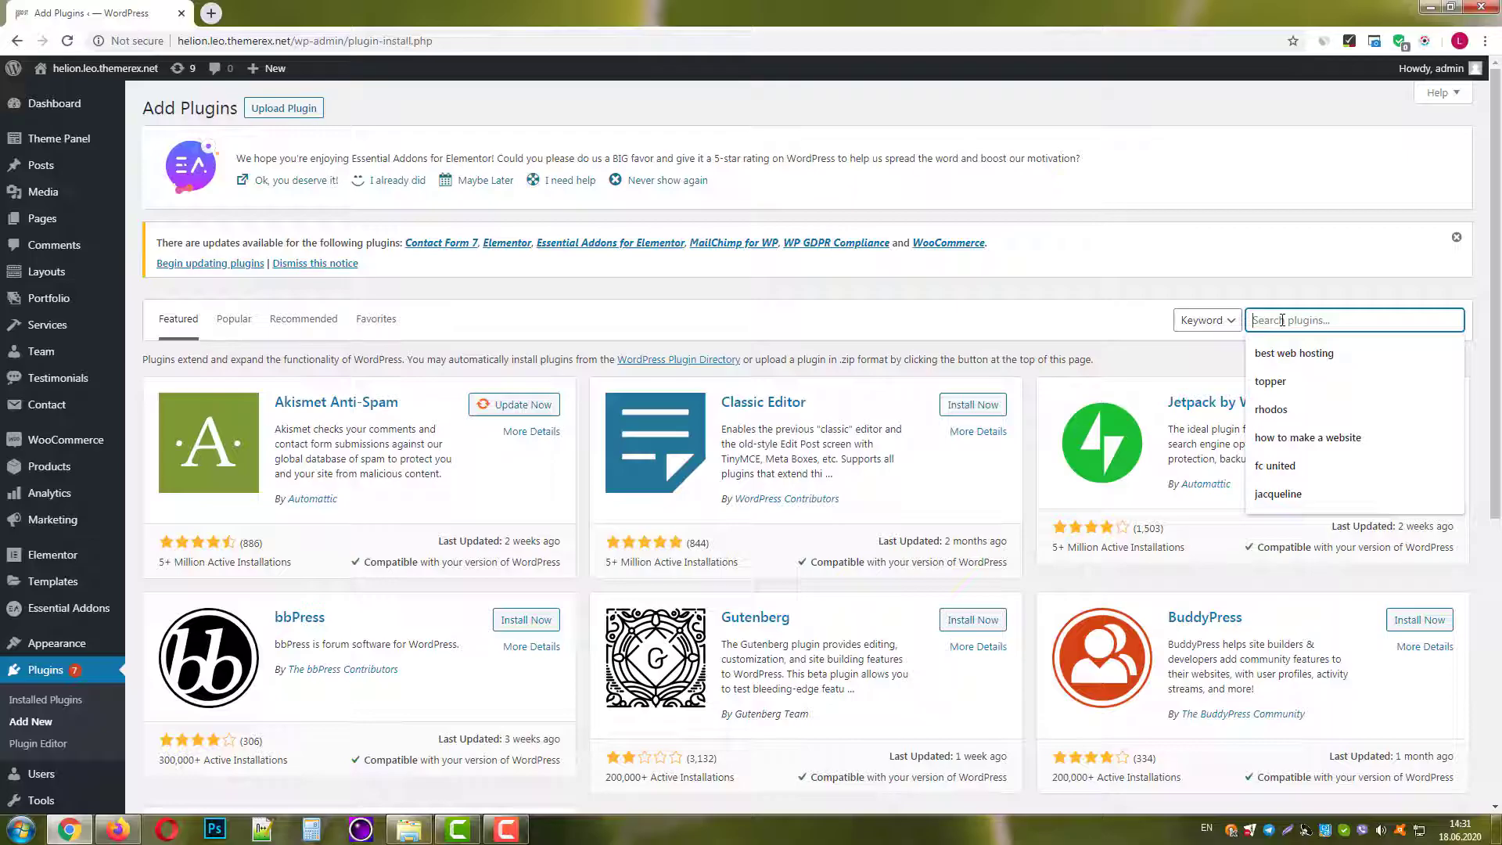
type("envat")
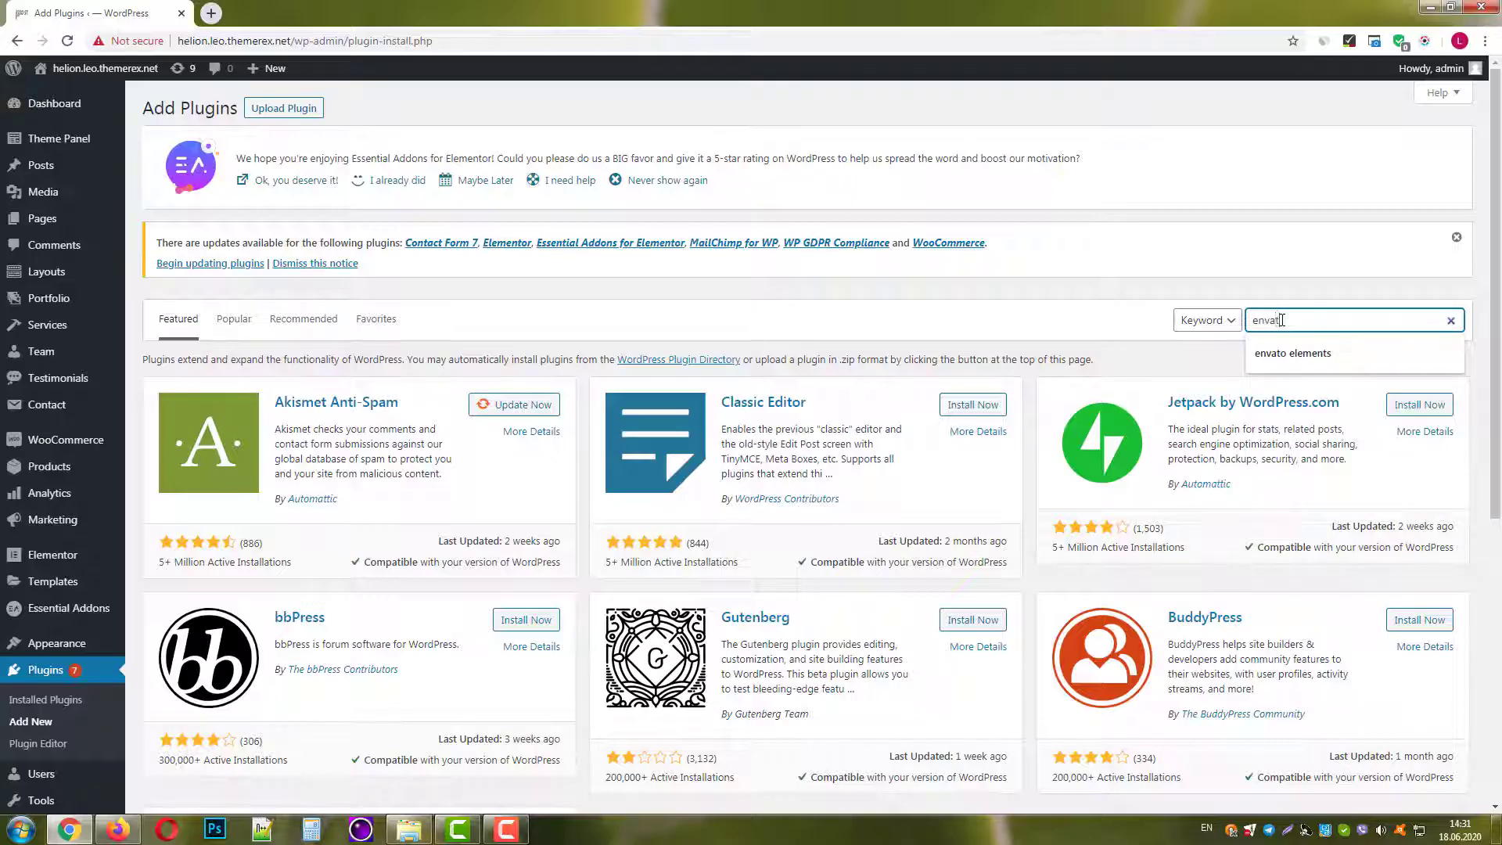
type("o elem")
left_click(1322, 353)
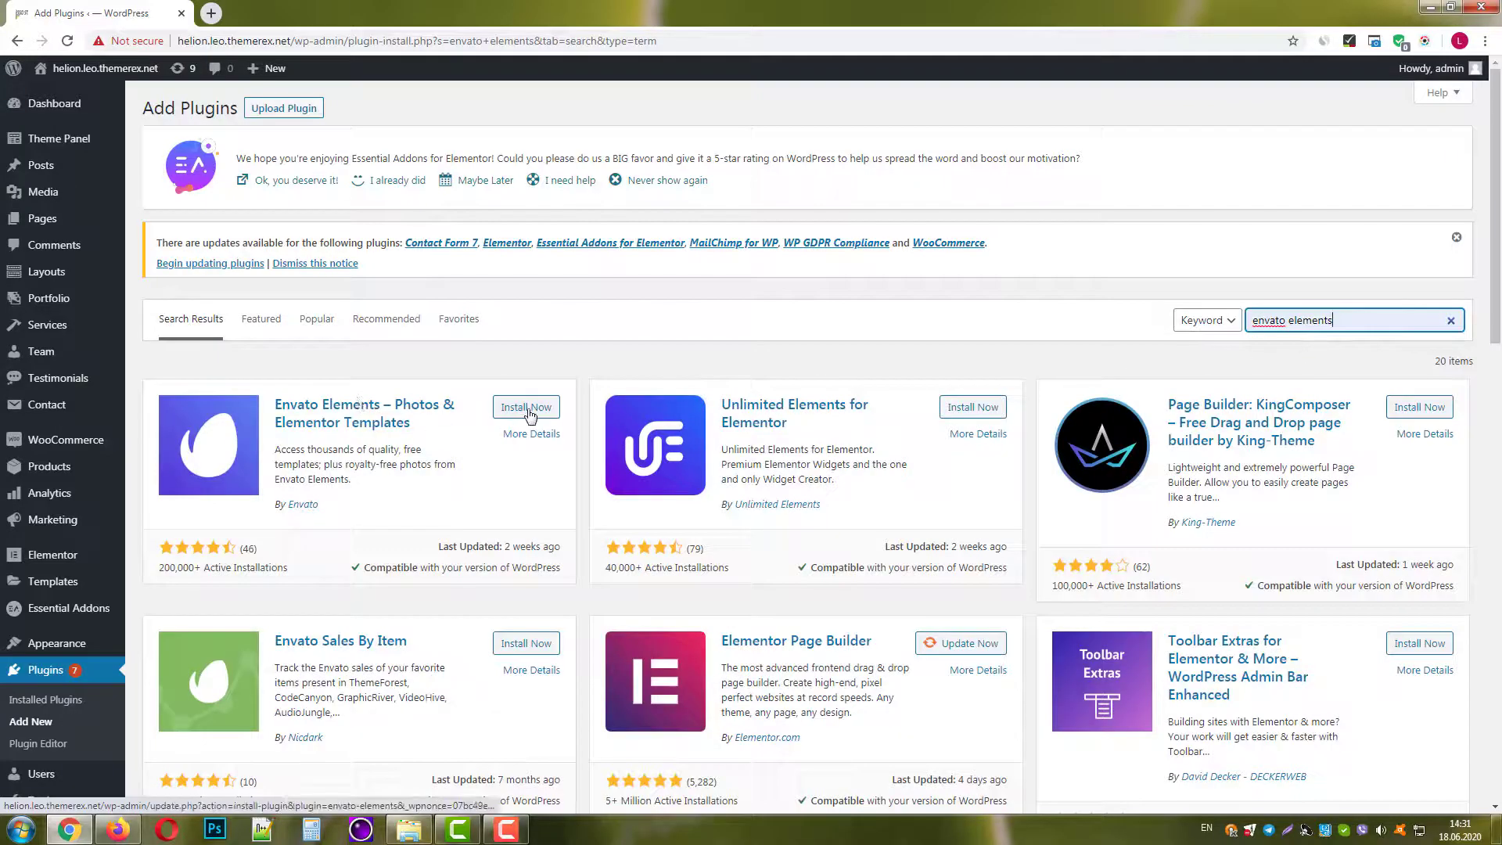
left_click(527, 407)
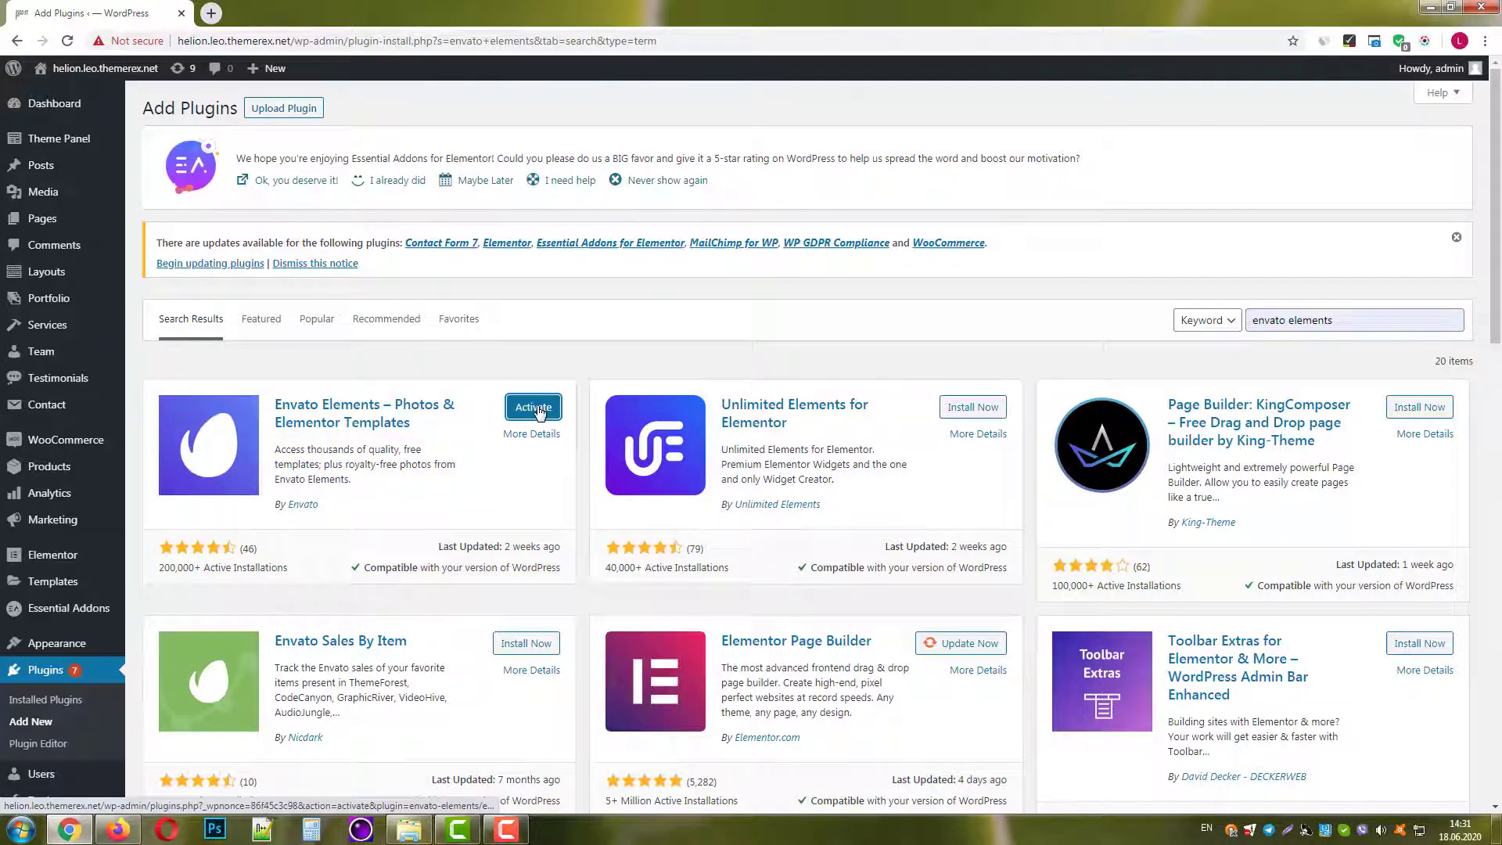
left_click(538, 410)
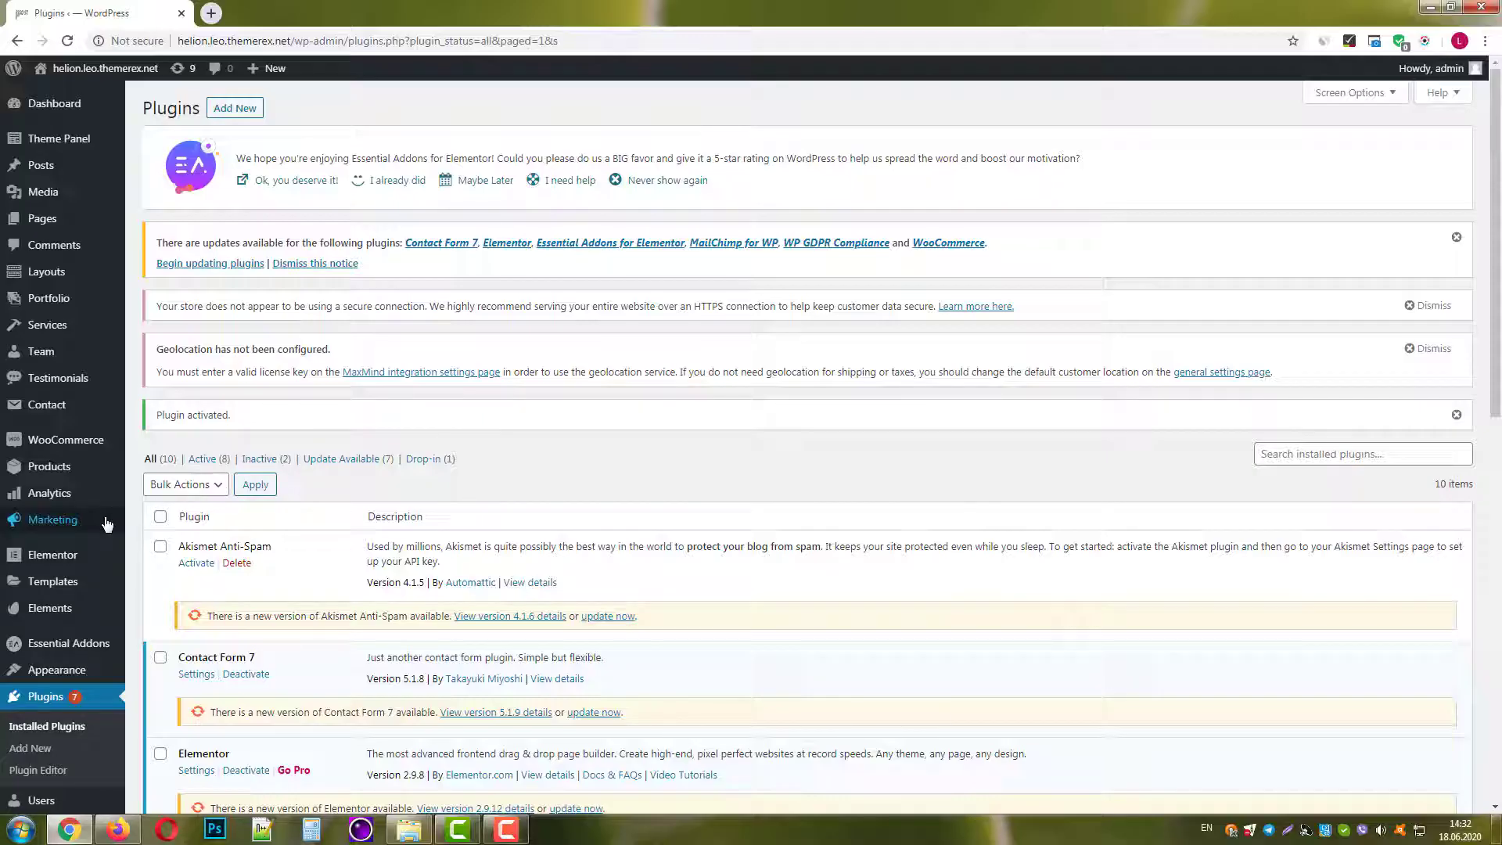
Open Elements > Template Kits and browse the 249 premium kits down to Jacqueline.
scroll(86, 509, "down", 3)
mouse_move(76, 491)
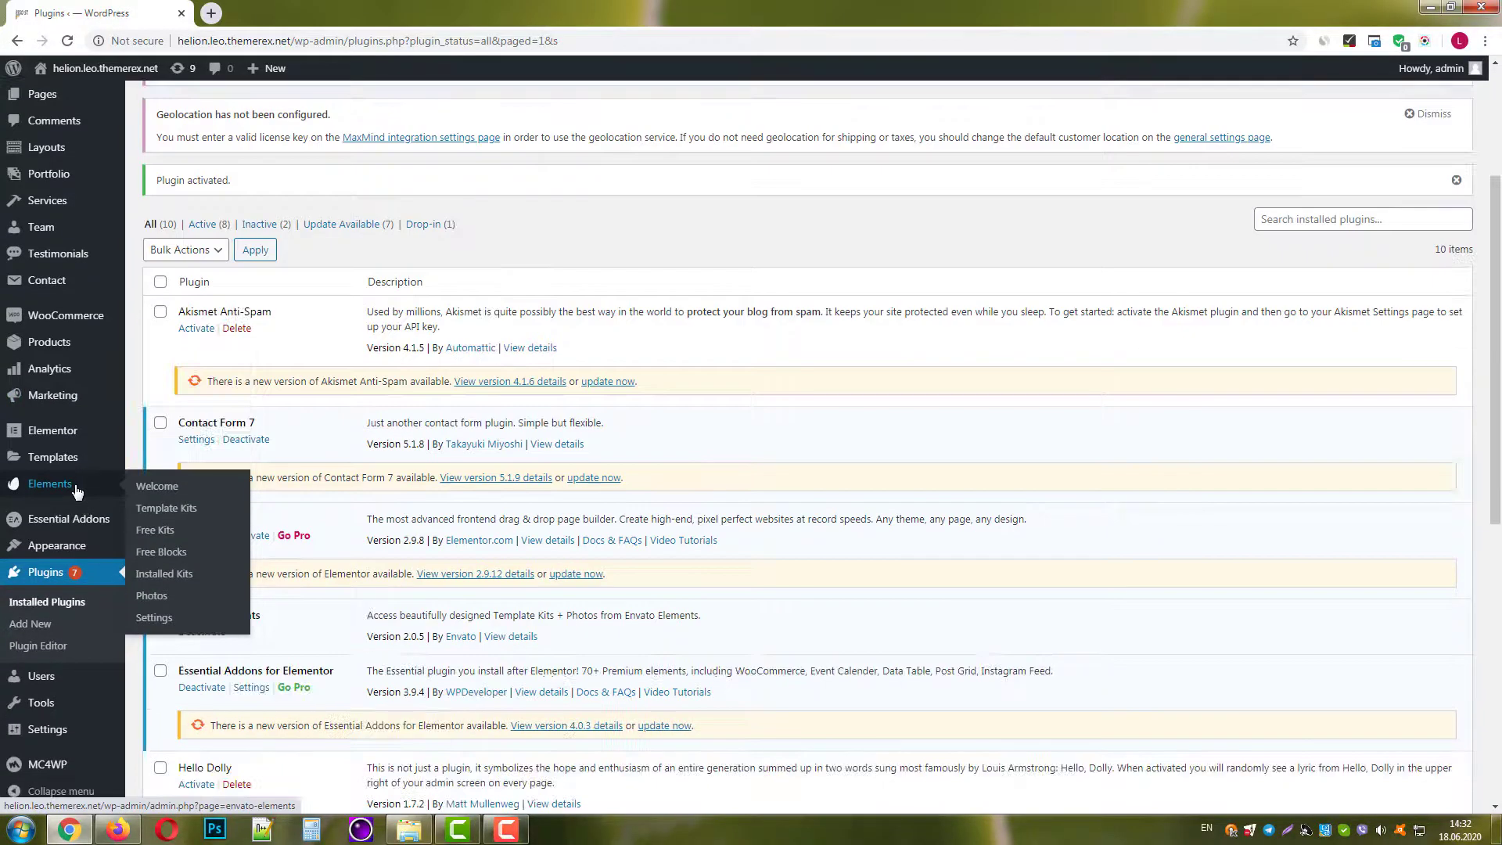
left_click(165, 508)
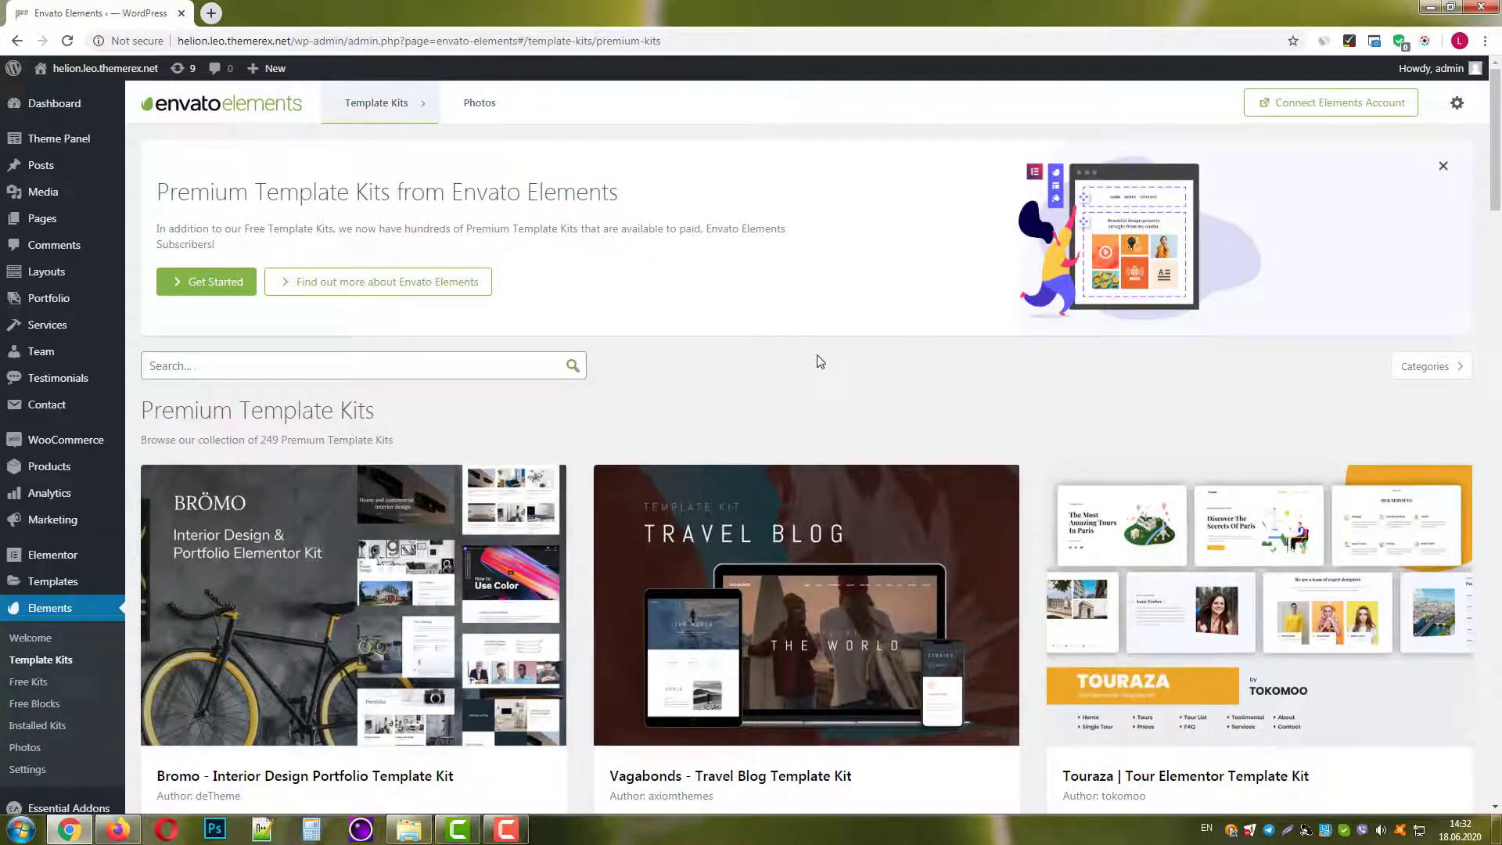
scroll(815, 362, "down", 2)
scroll(816, 360, "down", 1)
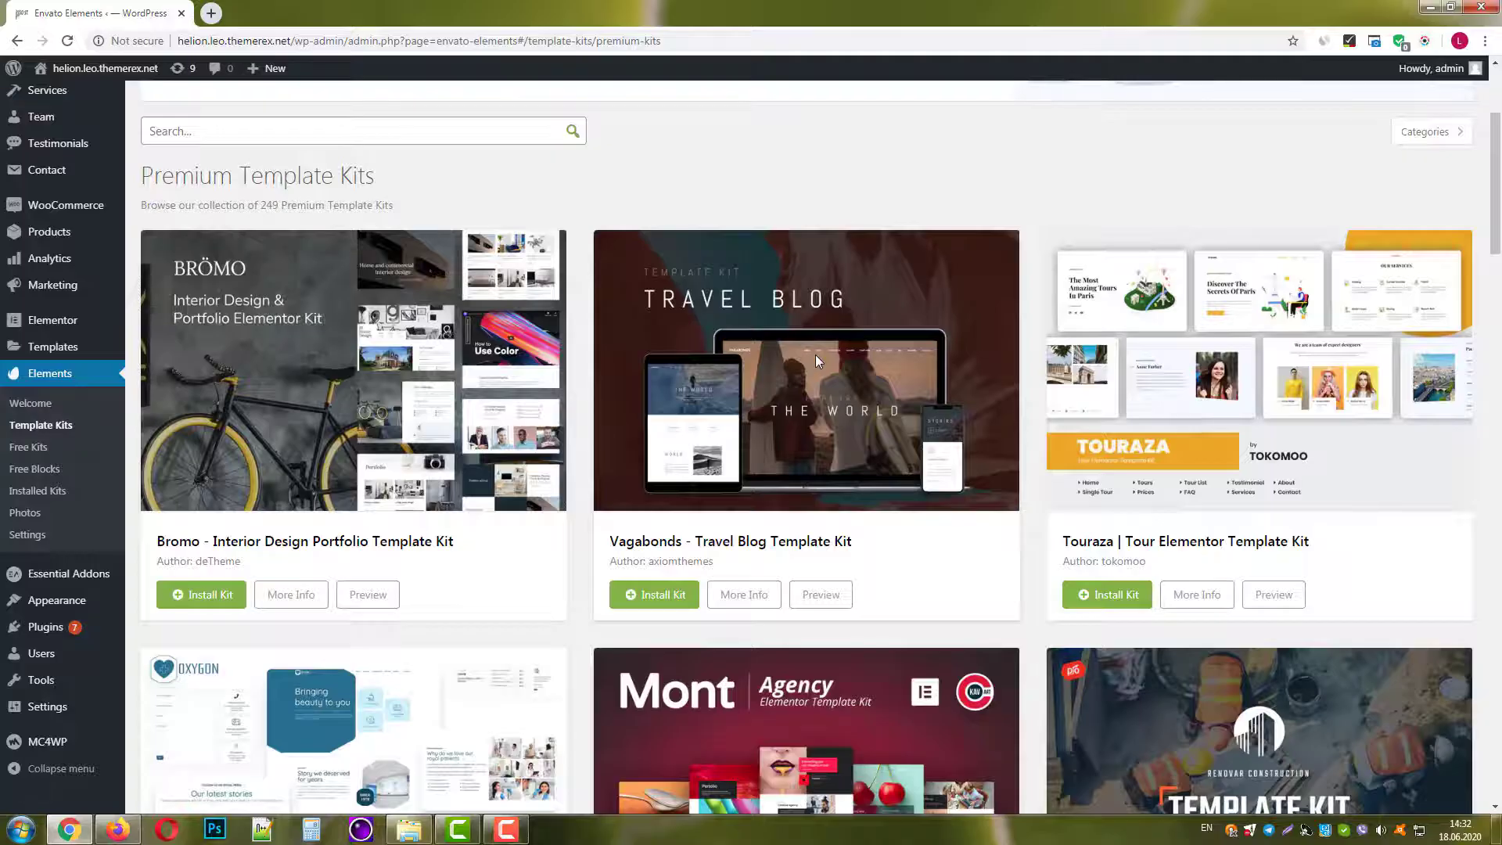
scroll(816, 361, "down", 2)
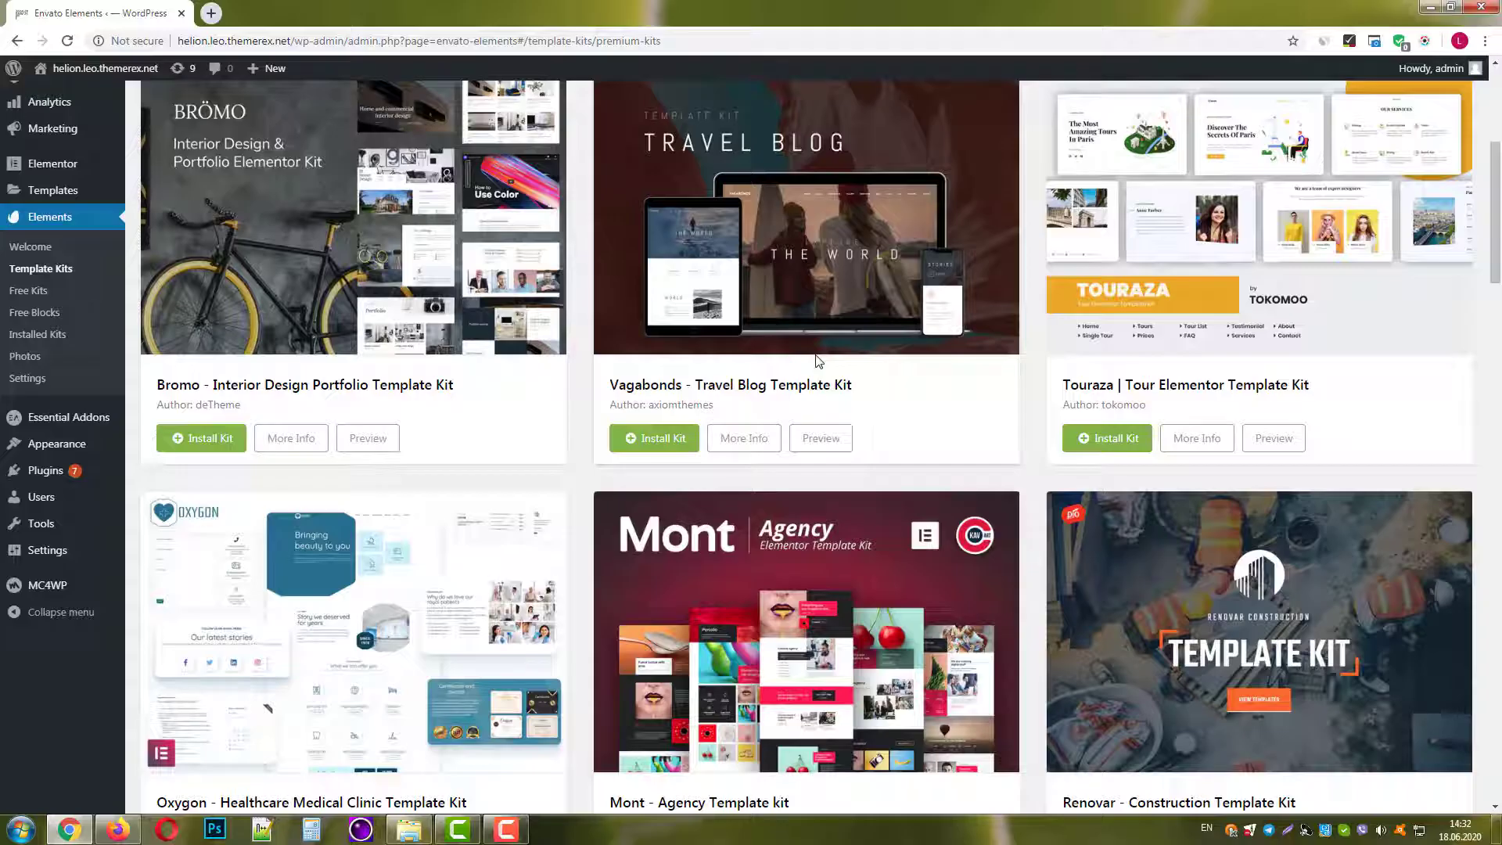
scroll(815, 356, "down", 12)
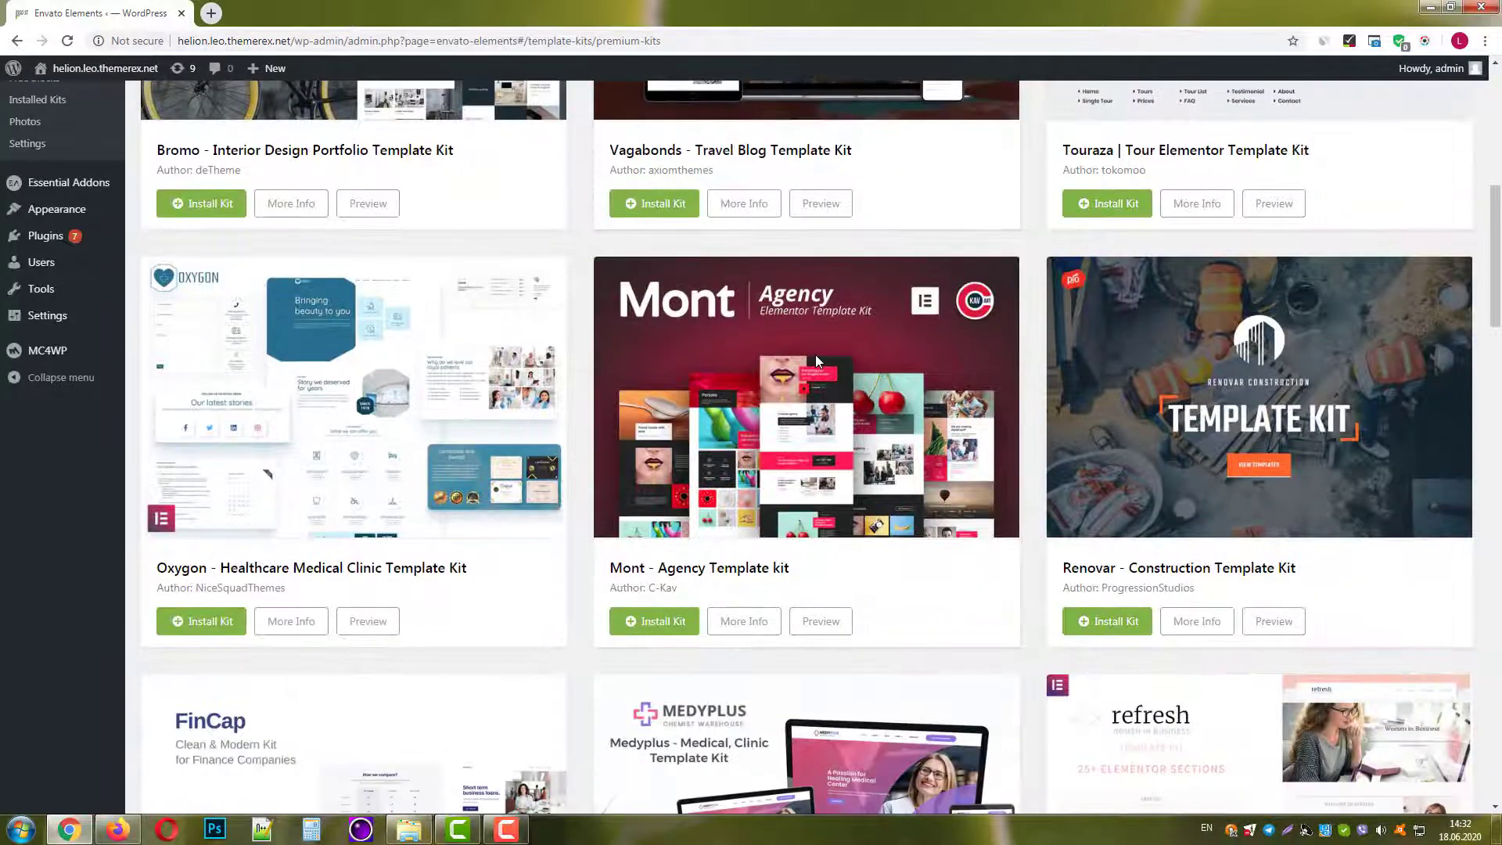
scroll(1471, 618, "down", 10)
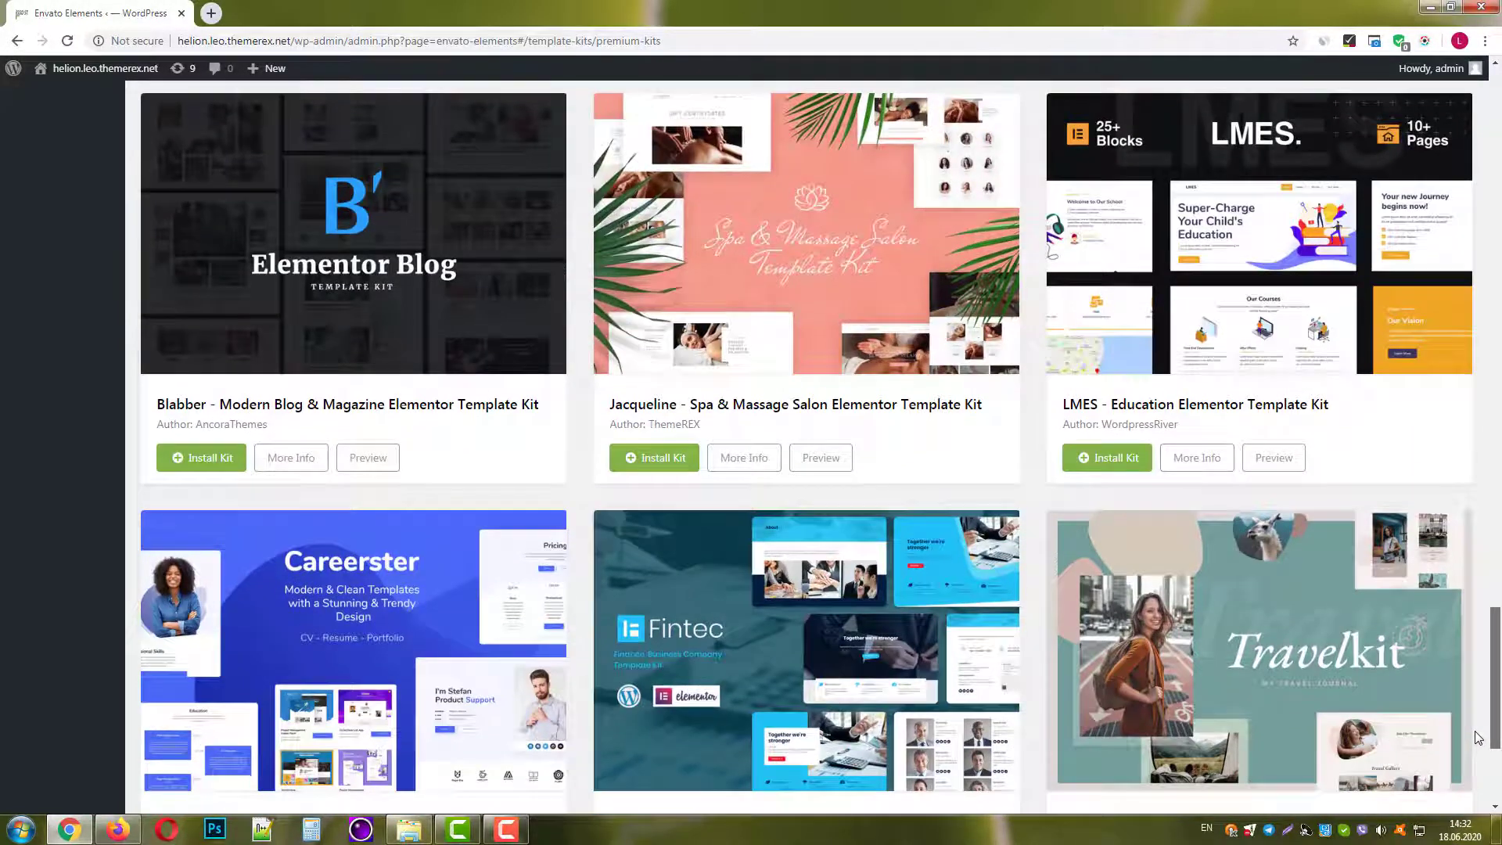
left_click(649, 462)
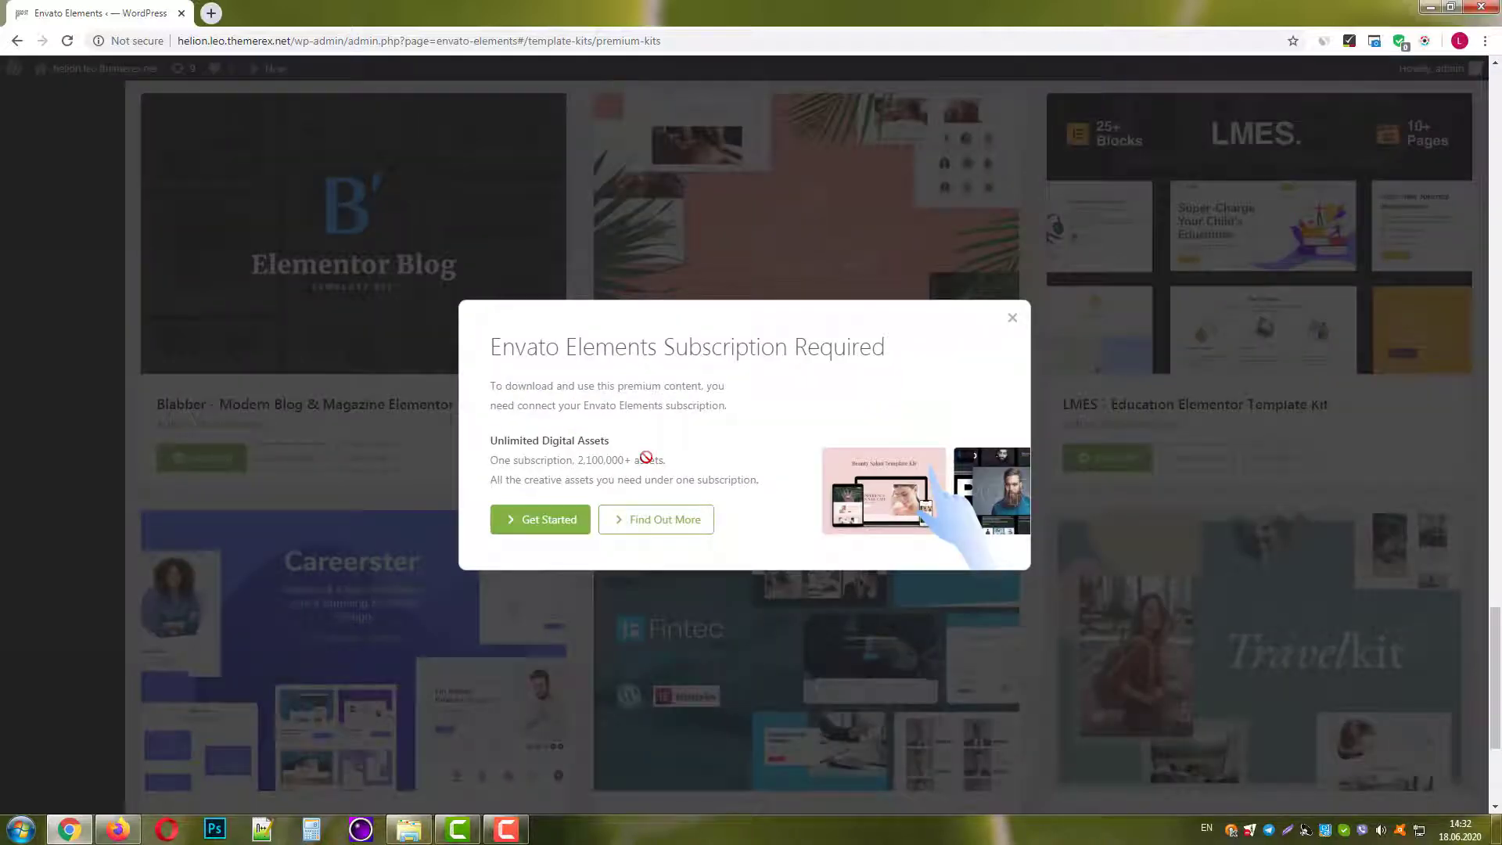
left_click(582, 516)
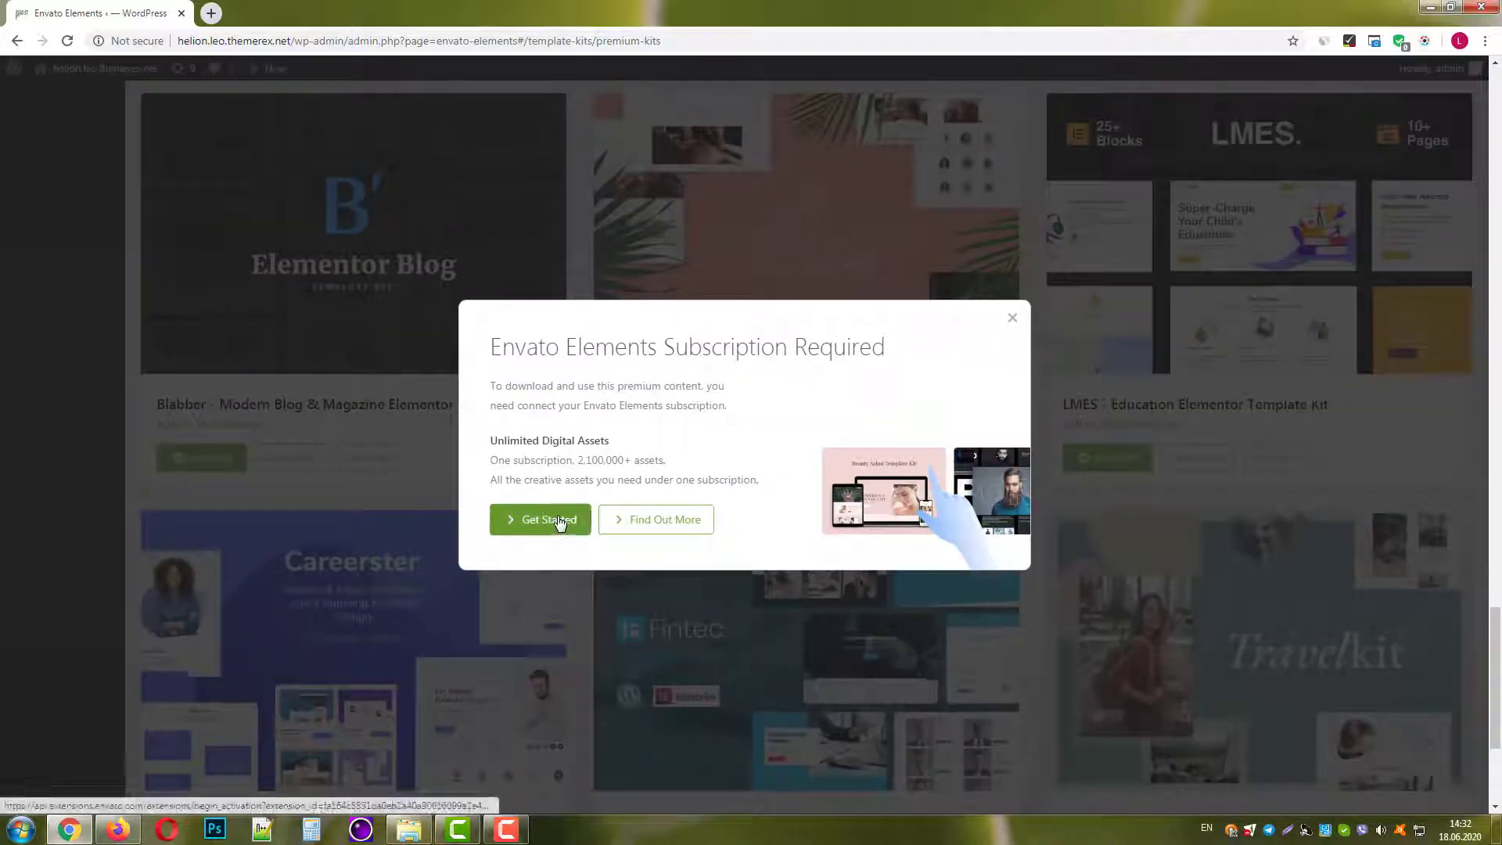
left_click(1012, 329)
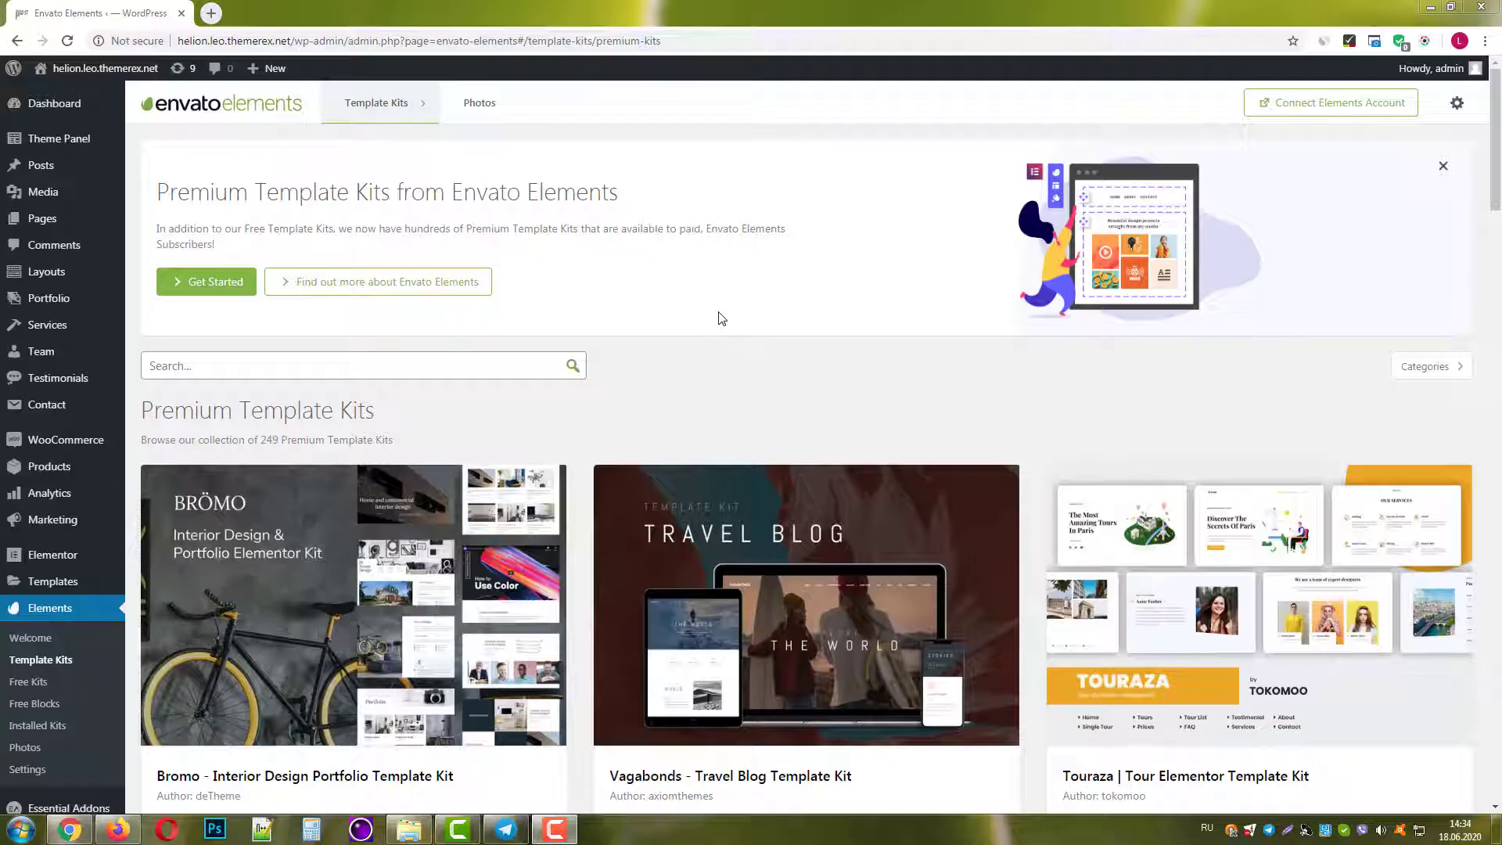
Install the free Flight Training template kit from Free Kits.
left_click(33, 683)
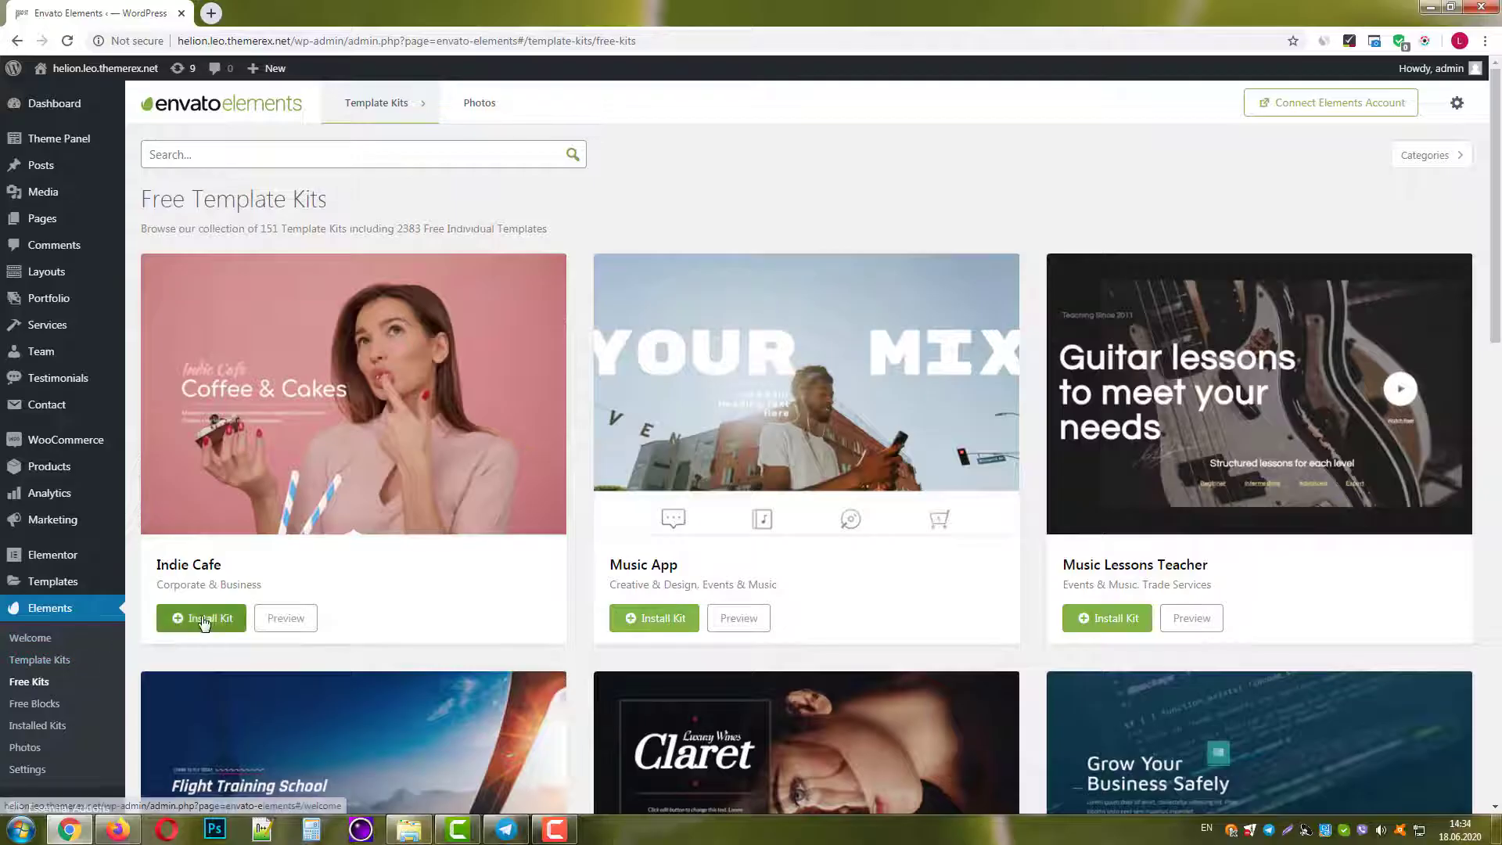
scroll(336, 630, "down", 1)
scroll(342, 630, "down", 2)
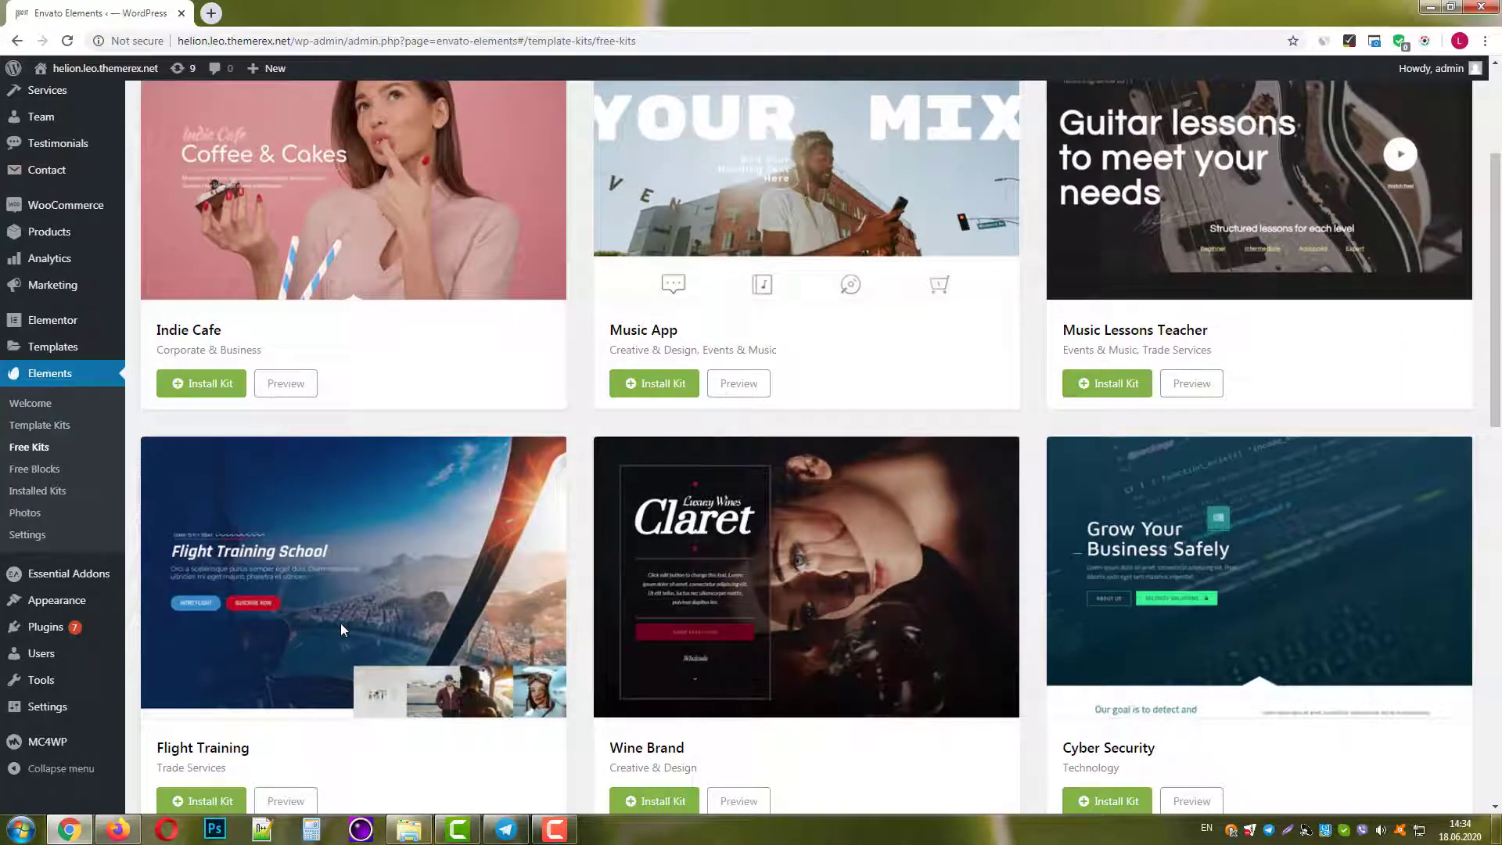
scroll(340, 623, "down", 3)
left_click(215, 569)
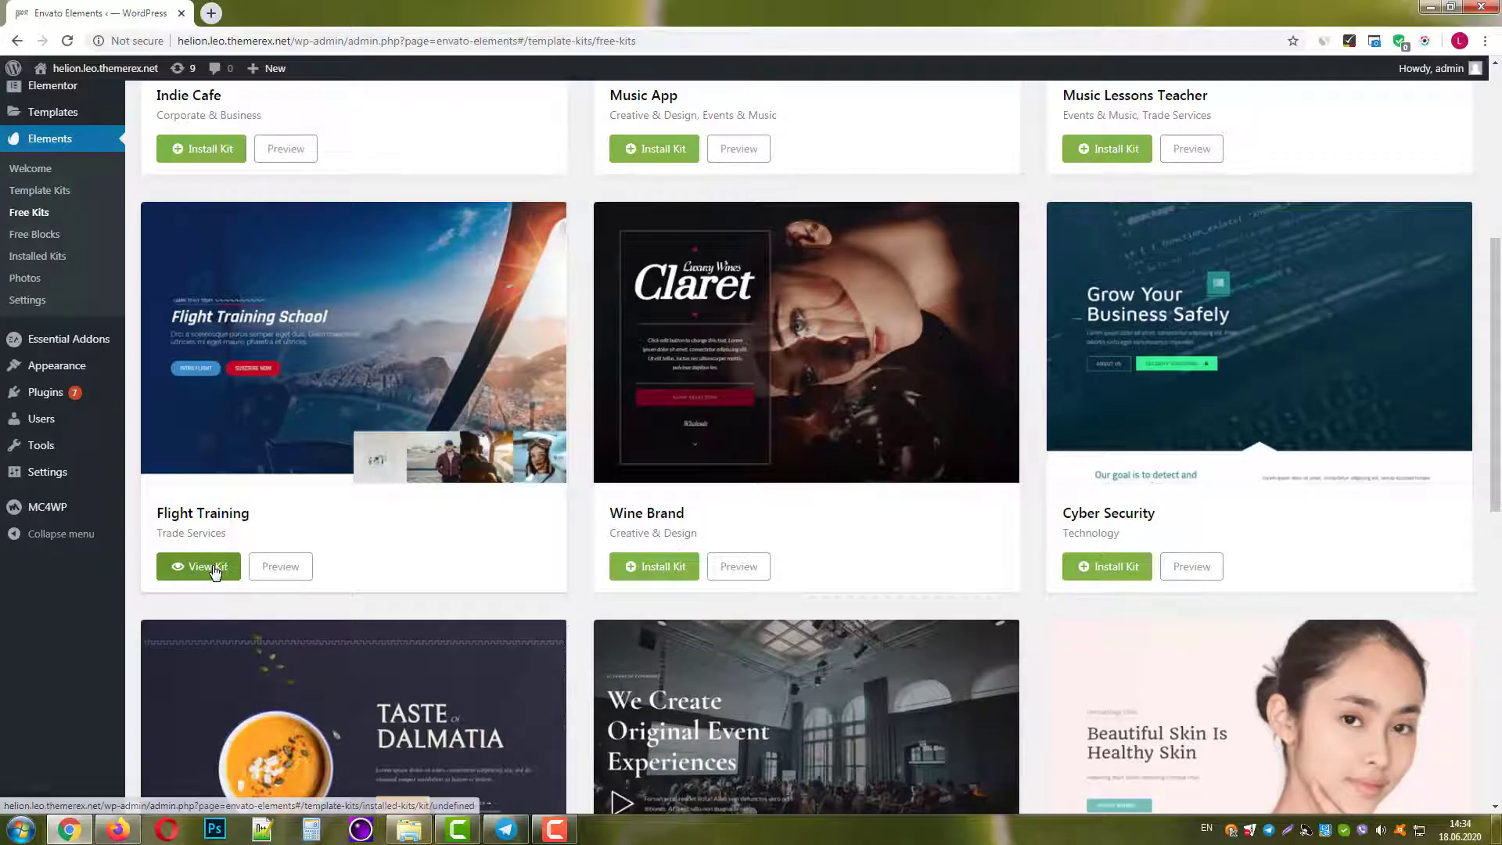
Import the Flight Training kit's Home 1 template.
left_click(208, 568)
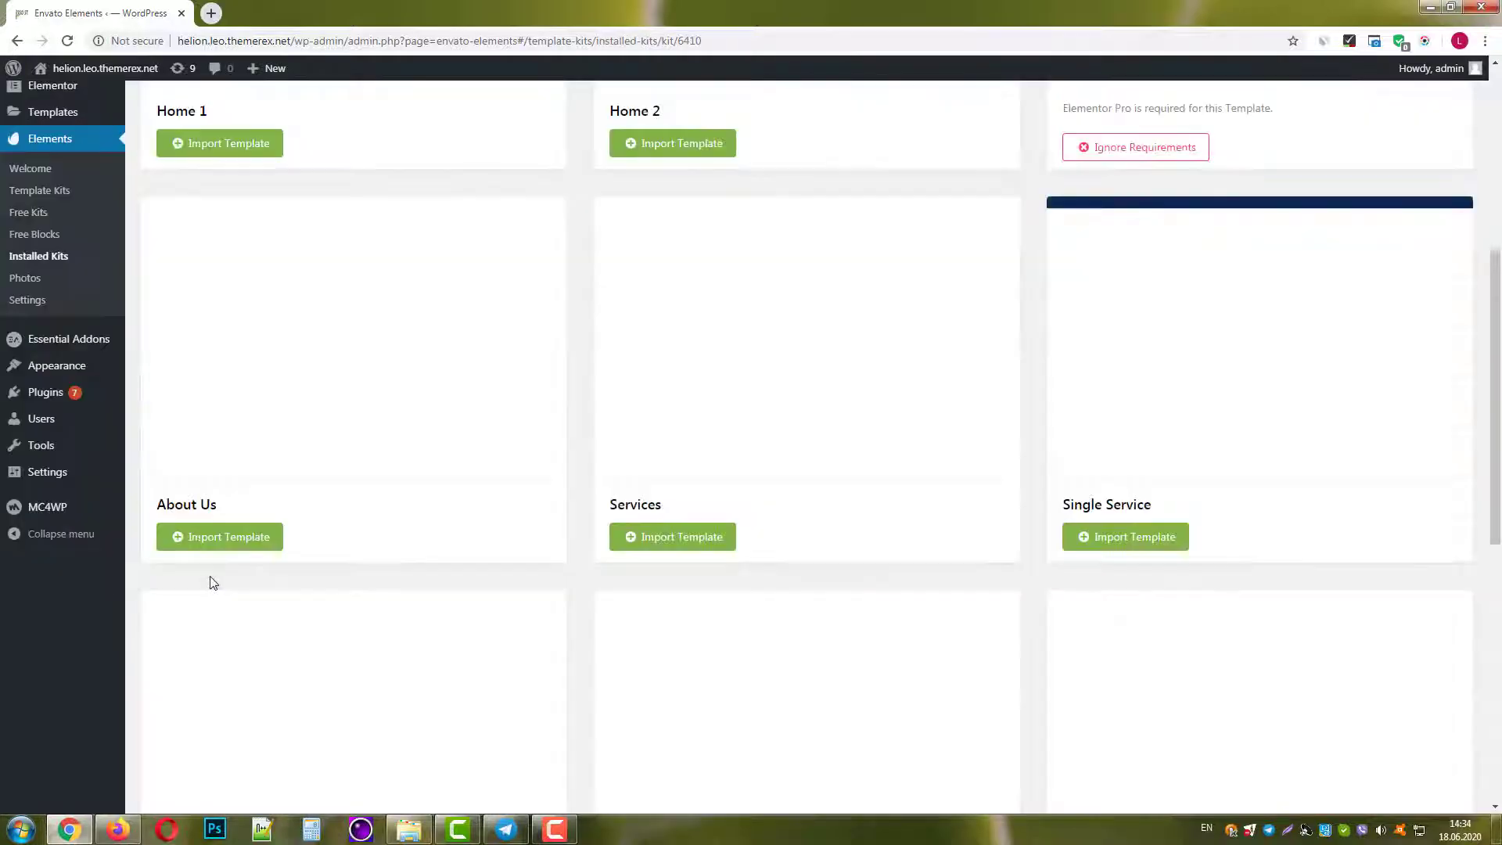
scroll(358, 567, "up", 6)
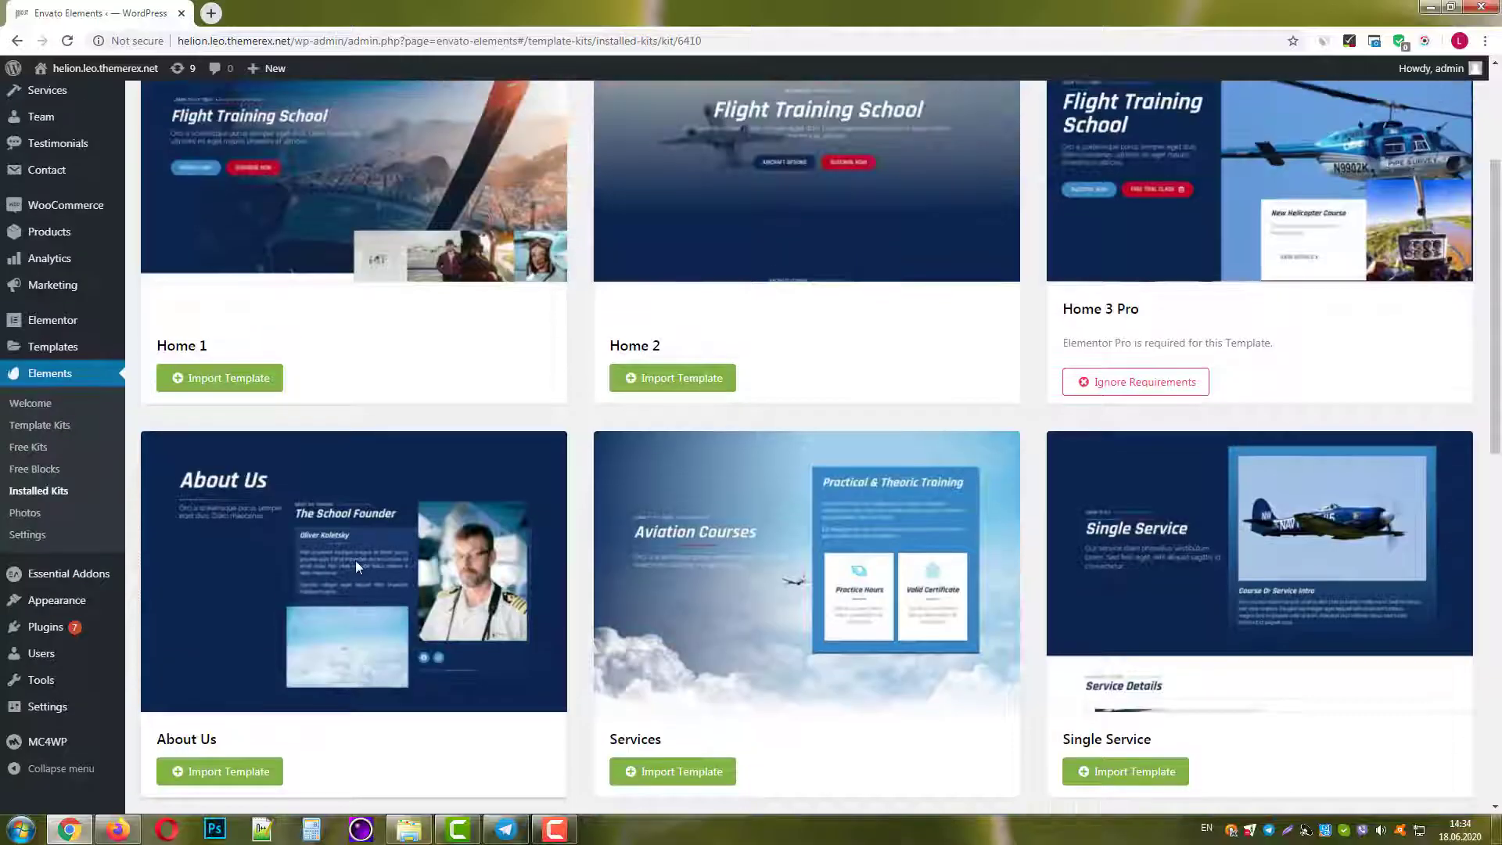
left_click(232, 620)
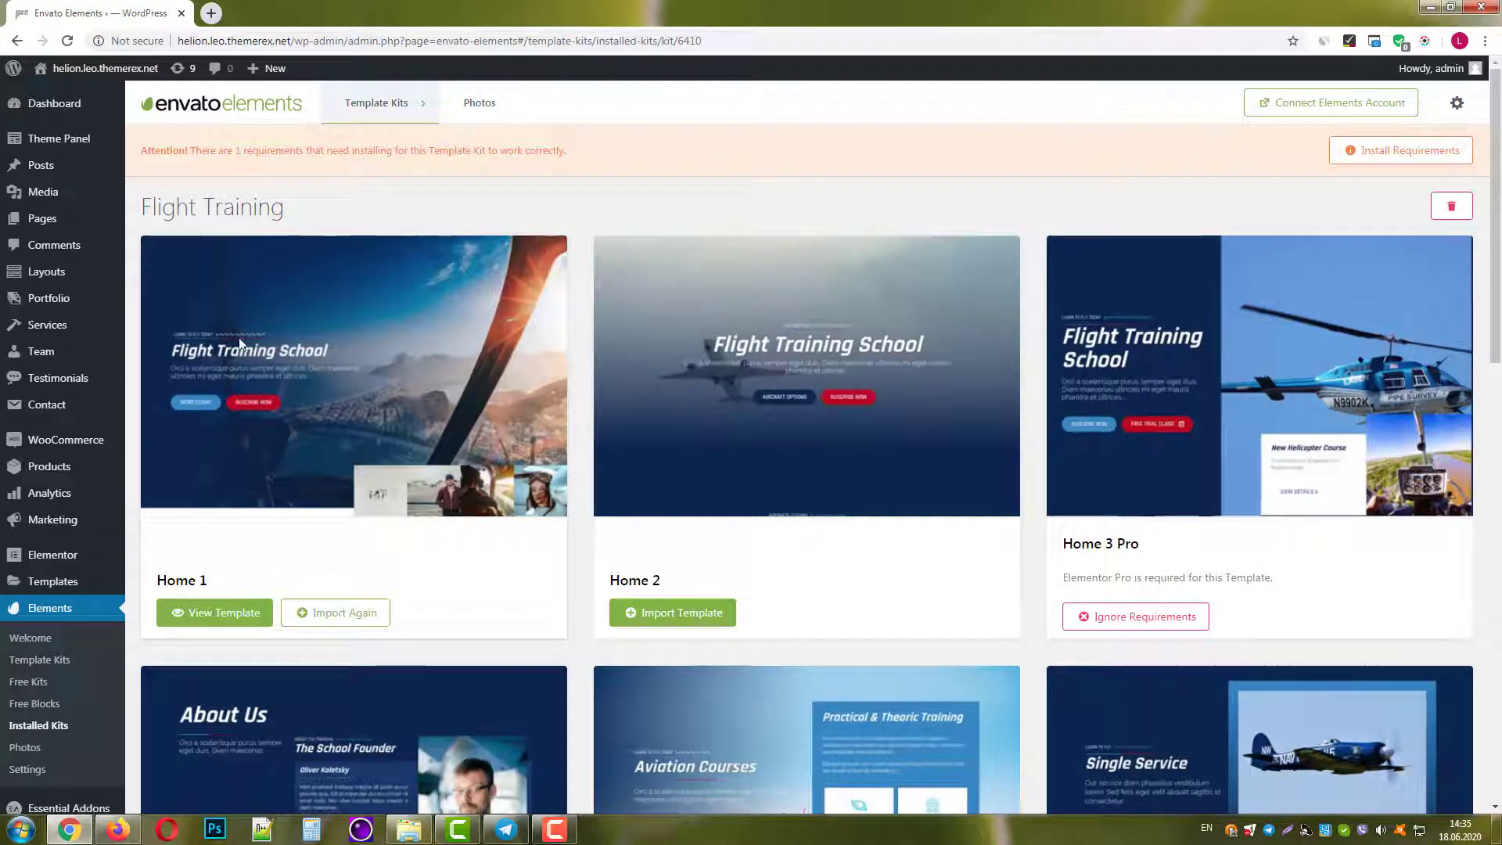
Create page Elementor #6428, edit it in Elementor, and show the installed Flight Training kit.
mouse_move(77, 222)
left_click(157, 244)
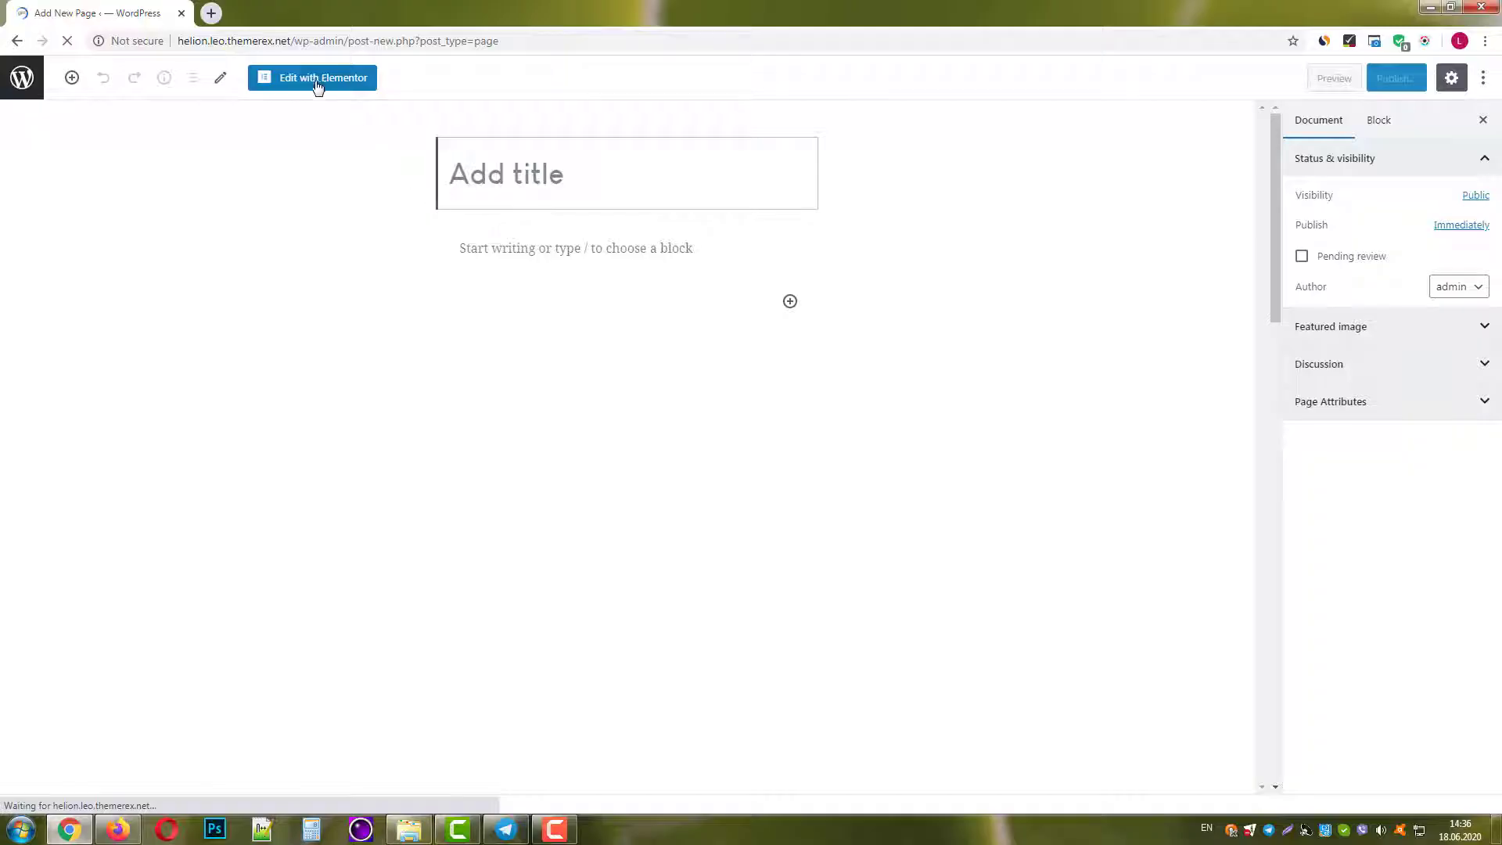
left_click(314, 81)
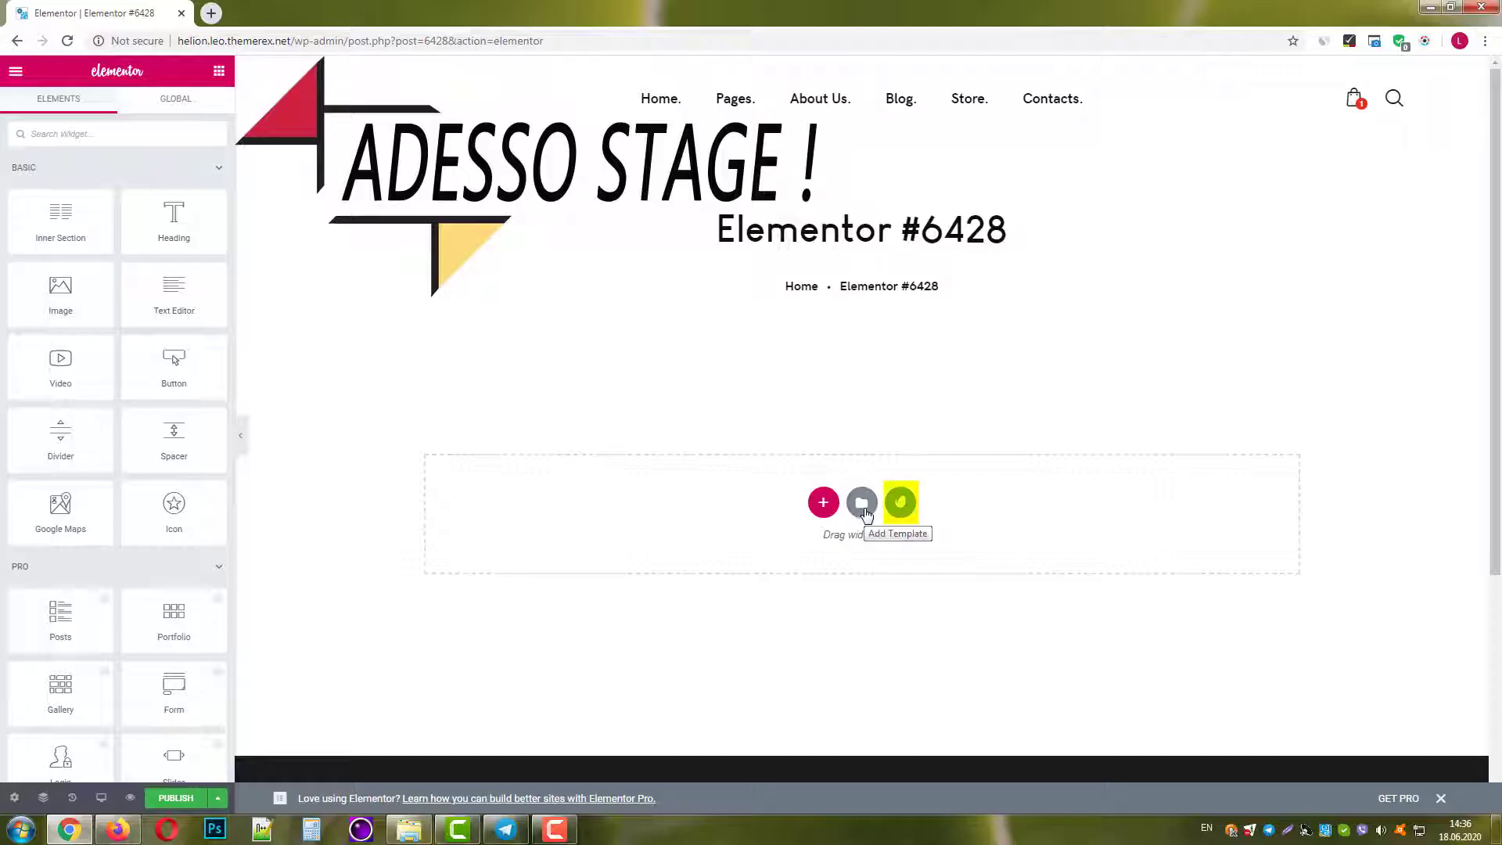
left_click(899, 507)
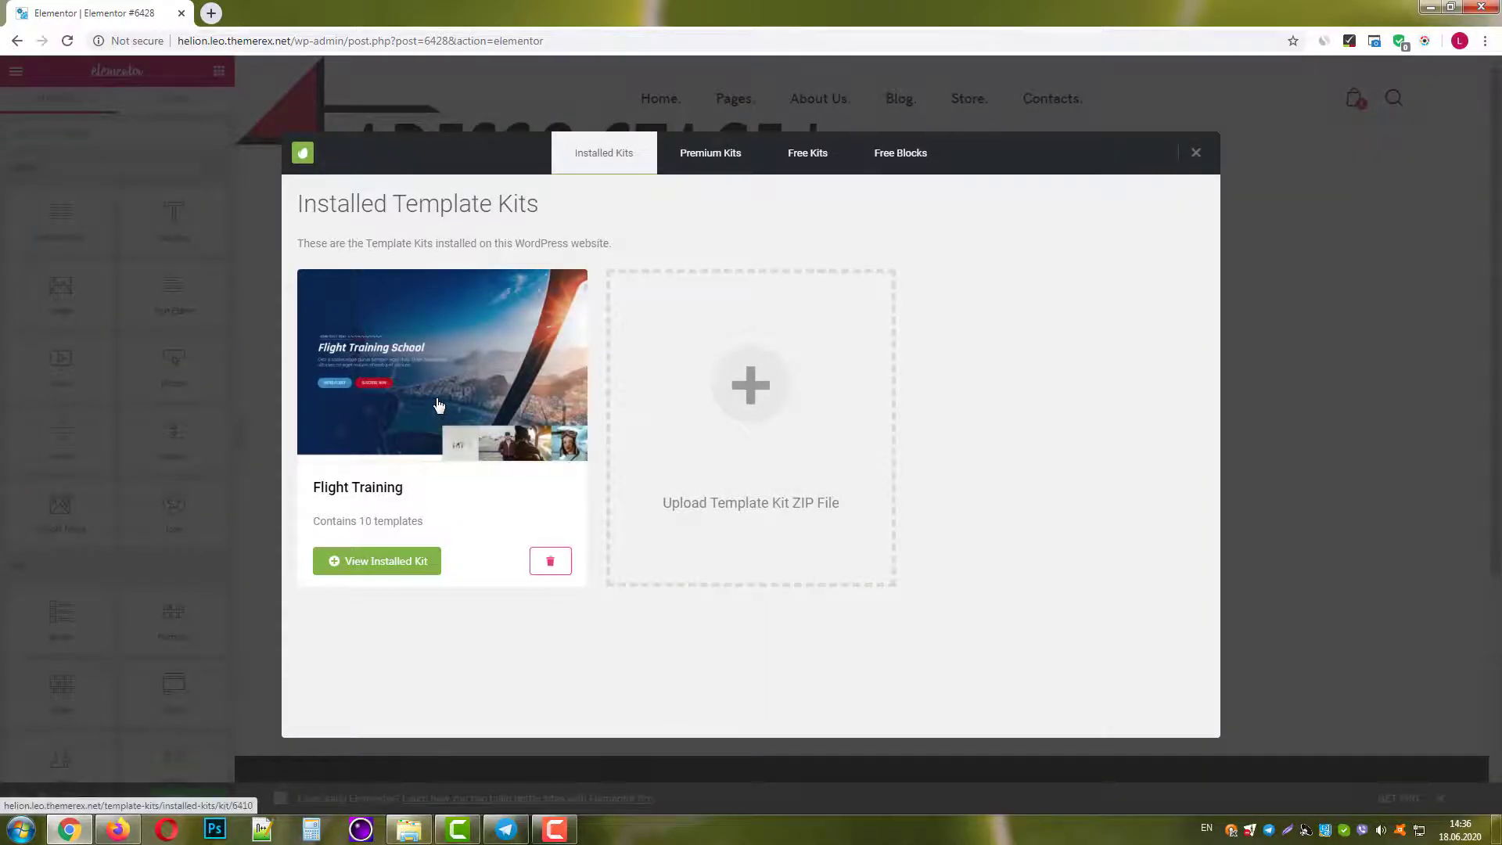
Insert the Flight Training kit's Home 1 template into Elementor #6428 and publish the page.
left_click(438, 405)
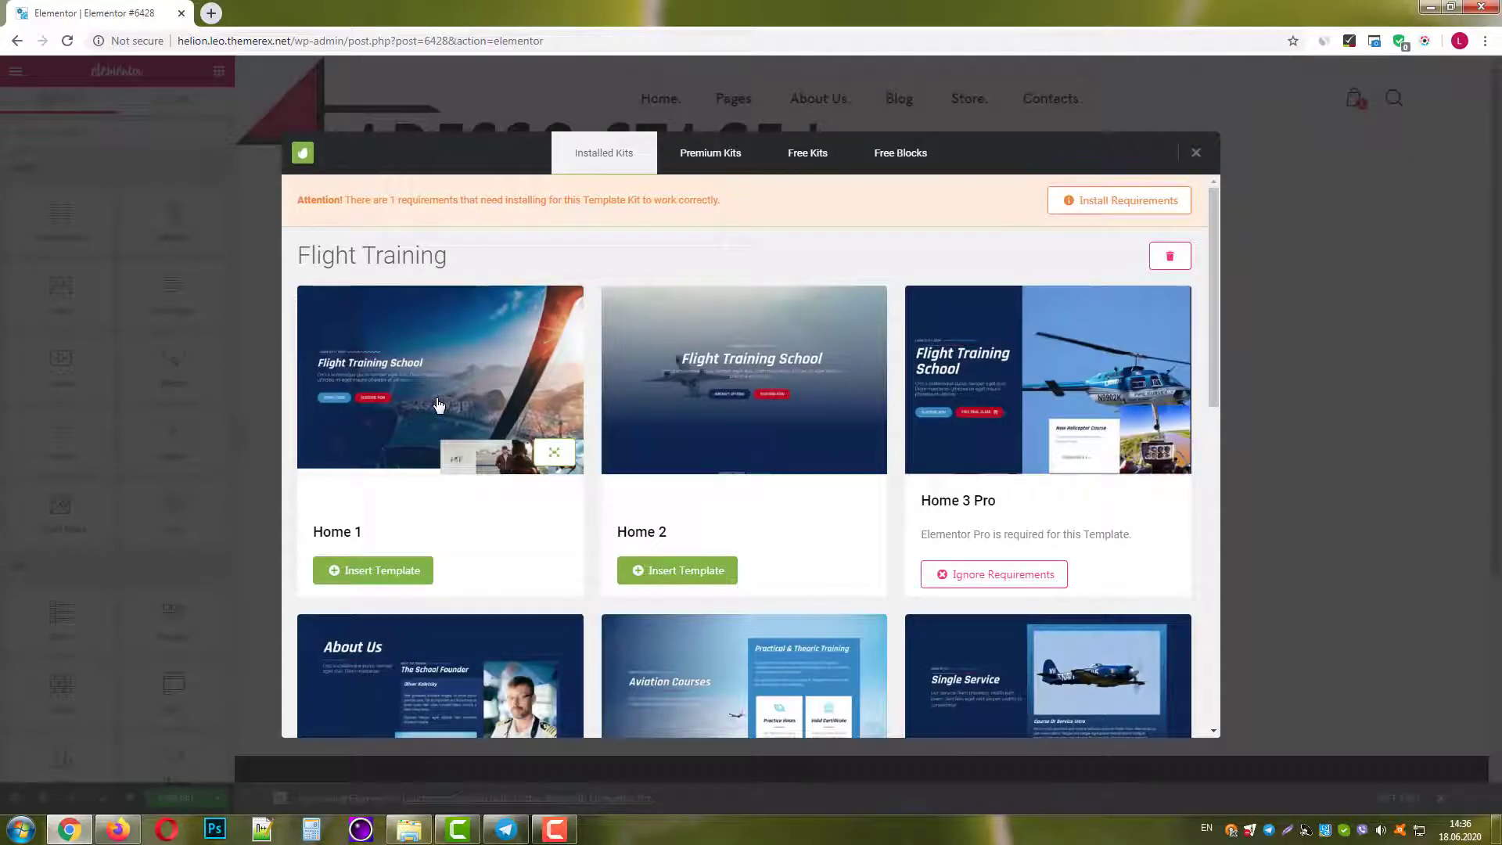
left_click(379, 570)
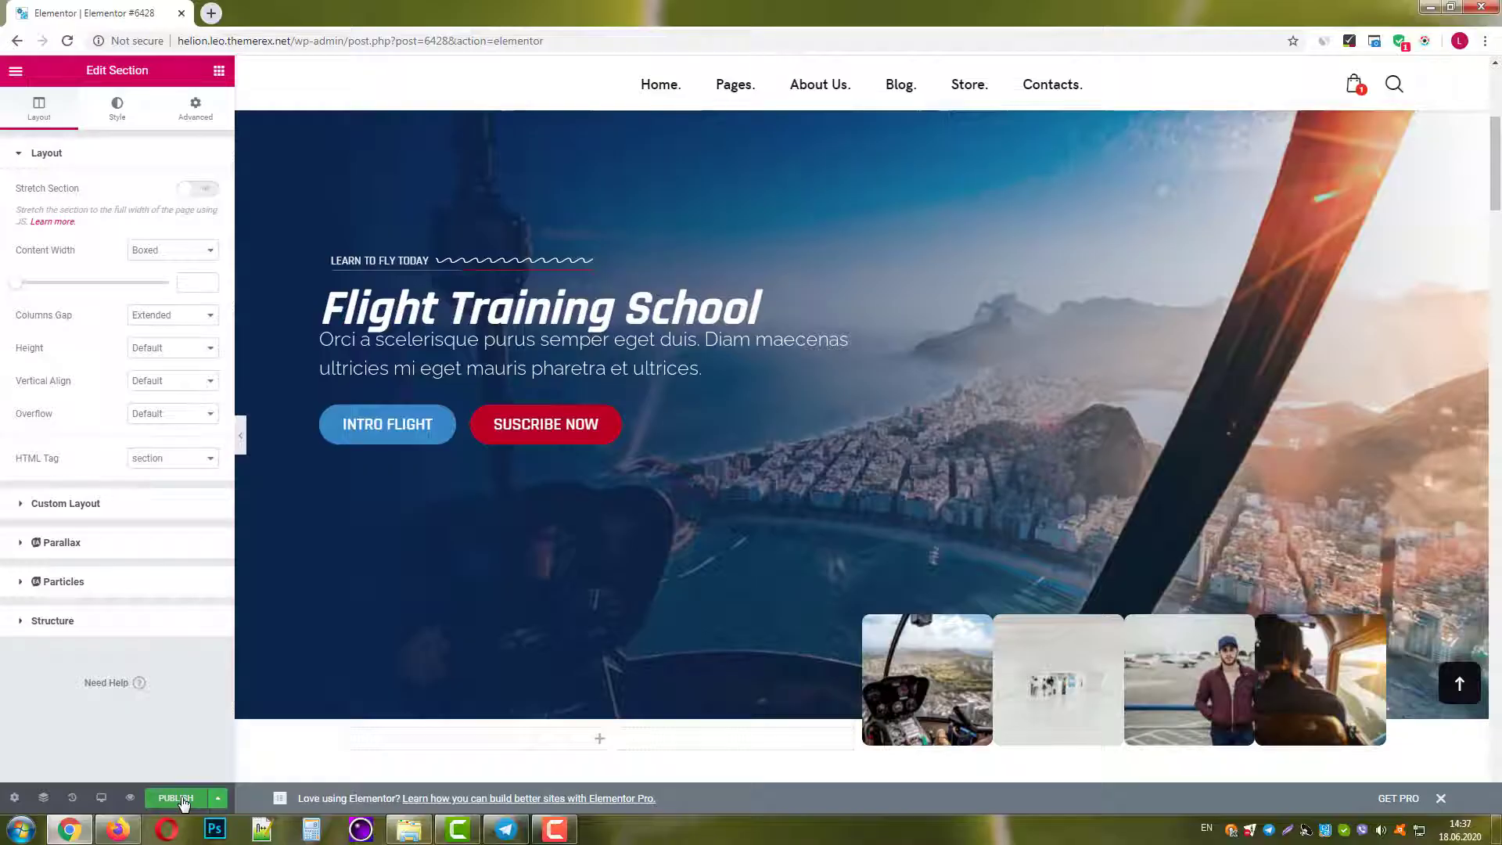
left_click(179, 799)
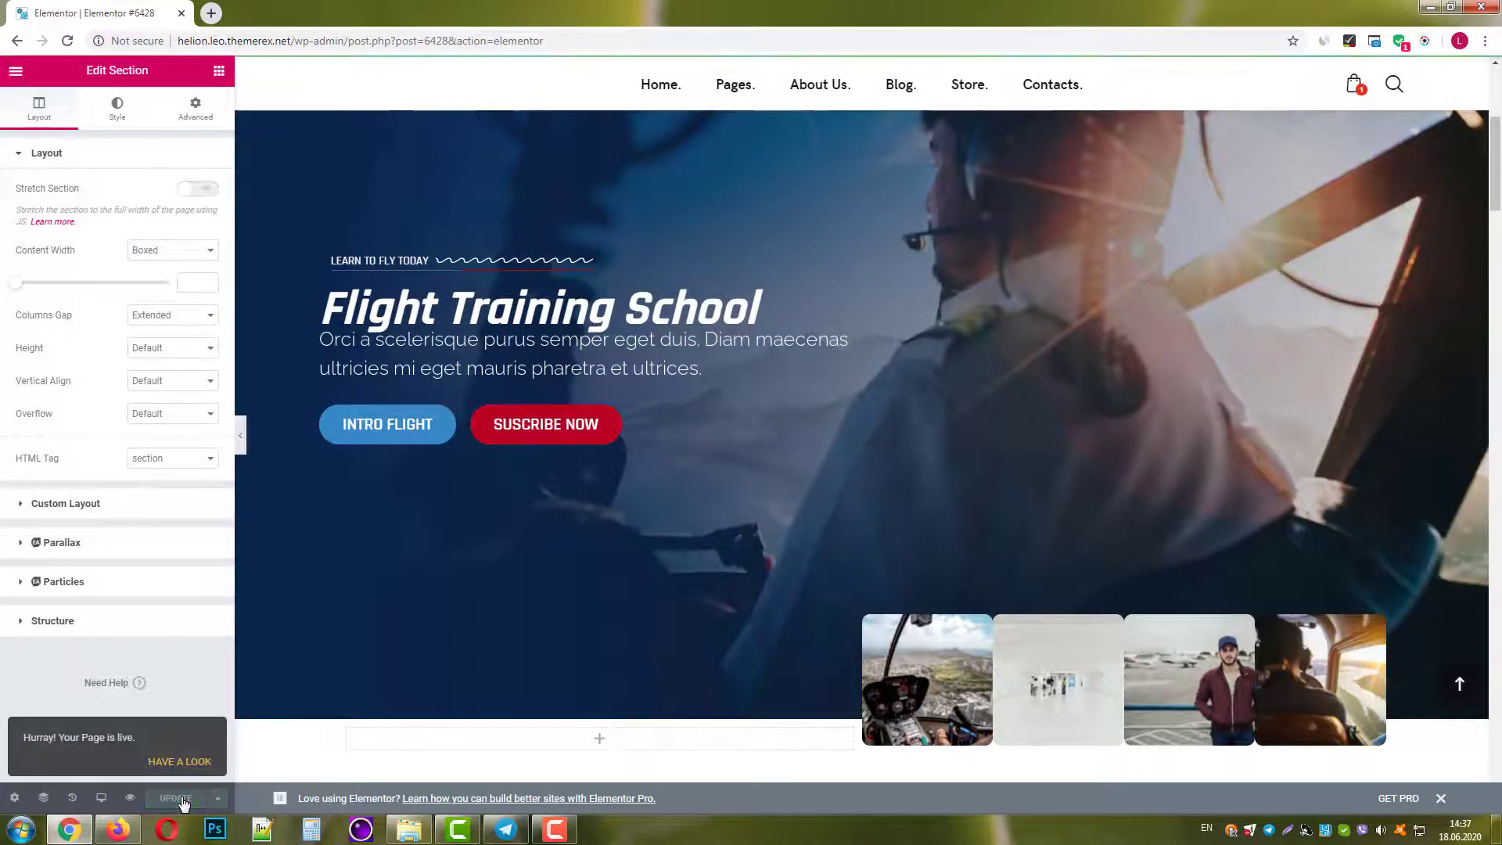